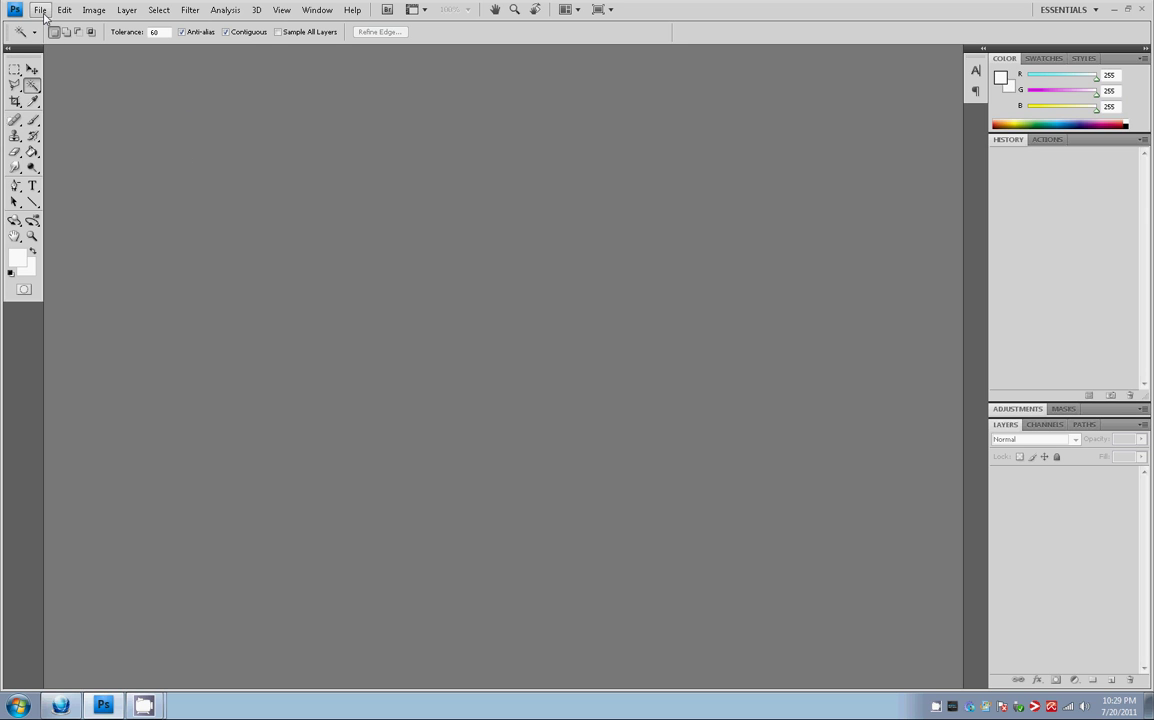
# Start a new document sized 13 × 13 inches in the New dialog
pyautogui.click(42, 11)
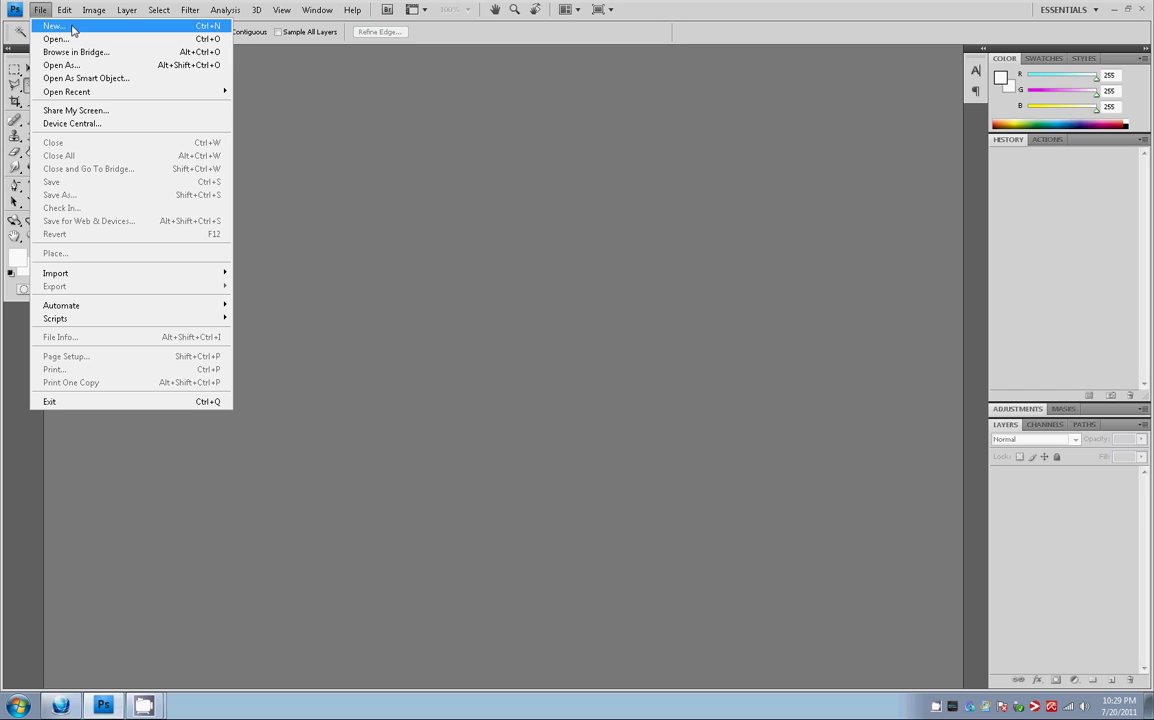
pyautogui.click(73, 31)
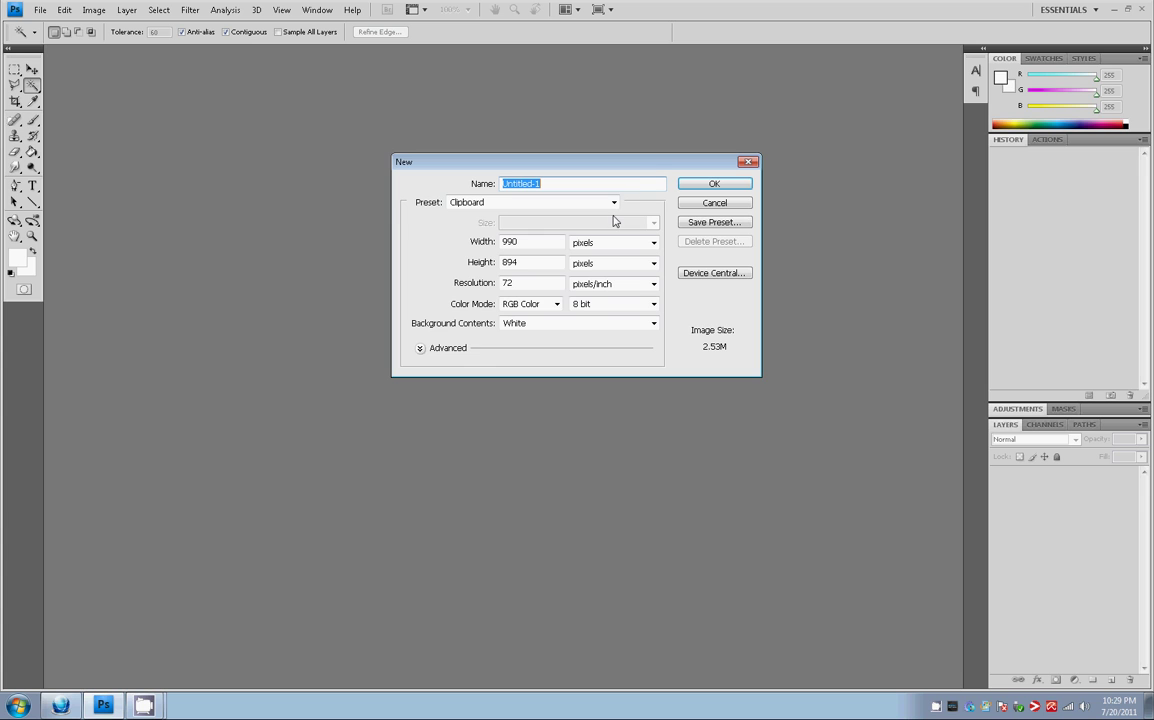
pyautogui.moveTo(586, 158); pyautogui.dragTo(569, 166)
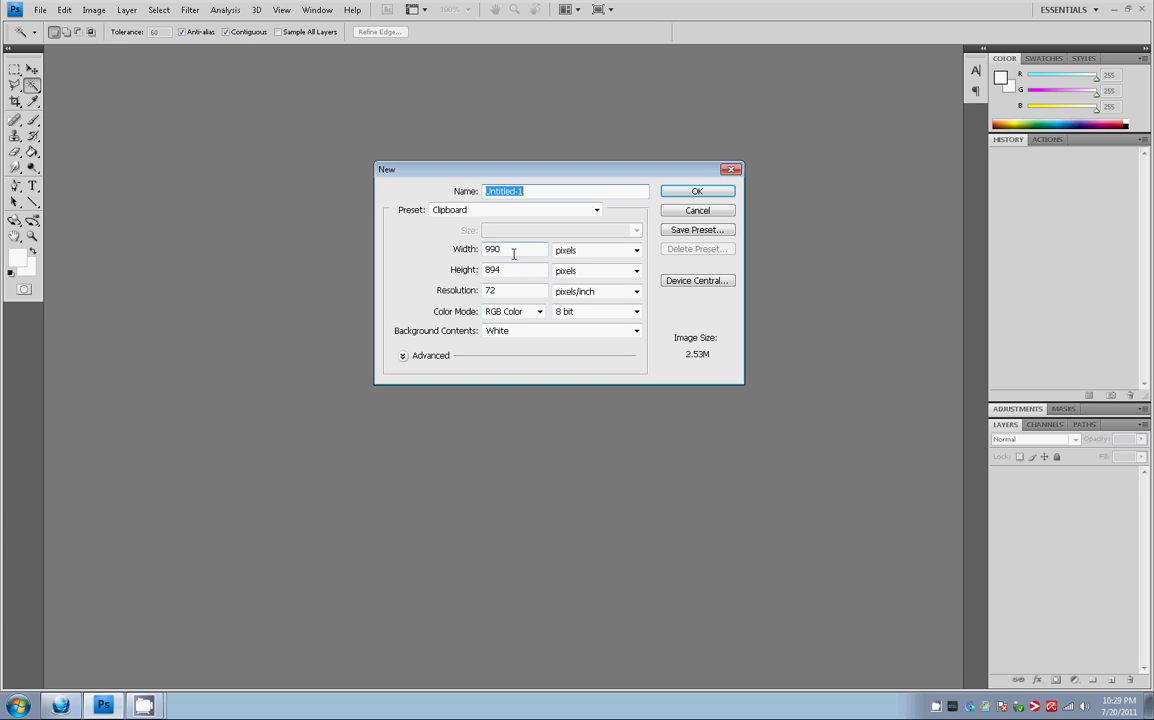
pyautogui.click(590, 250)
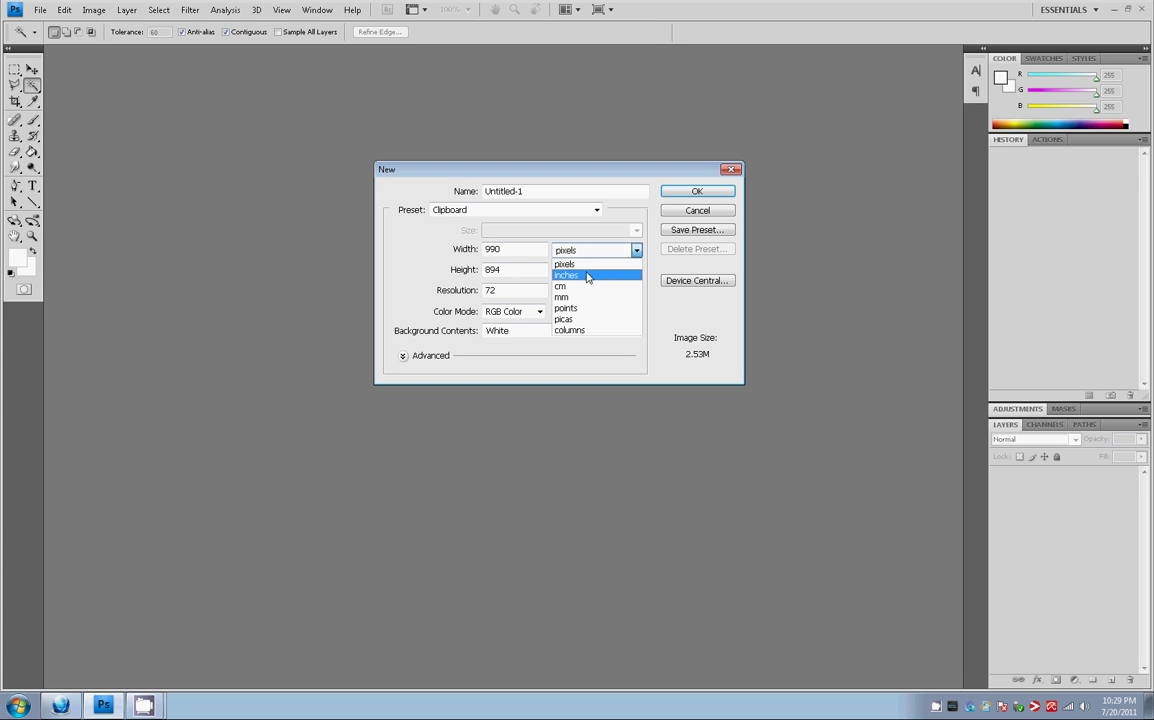
pyautogui.click(590, 250)
pyautogui.click(590, 250)
pyautogui.click(590, 276)
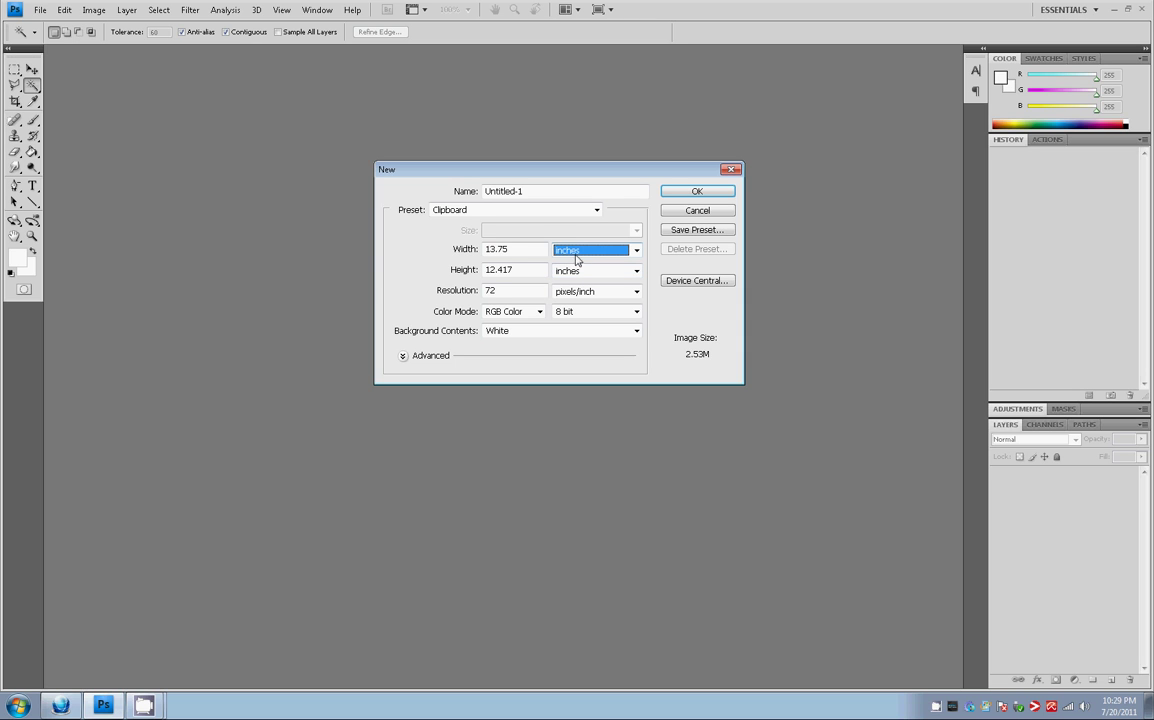
pyautogui.doubleClick(512, 249)
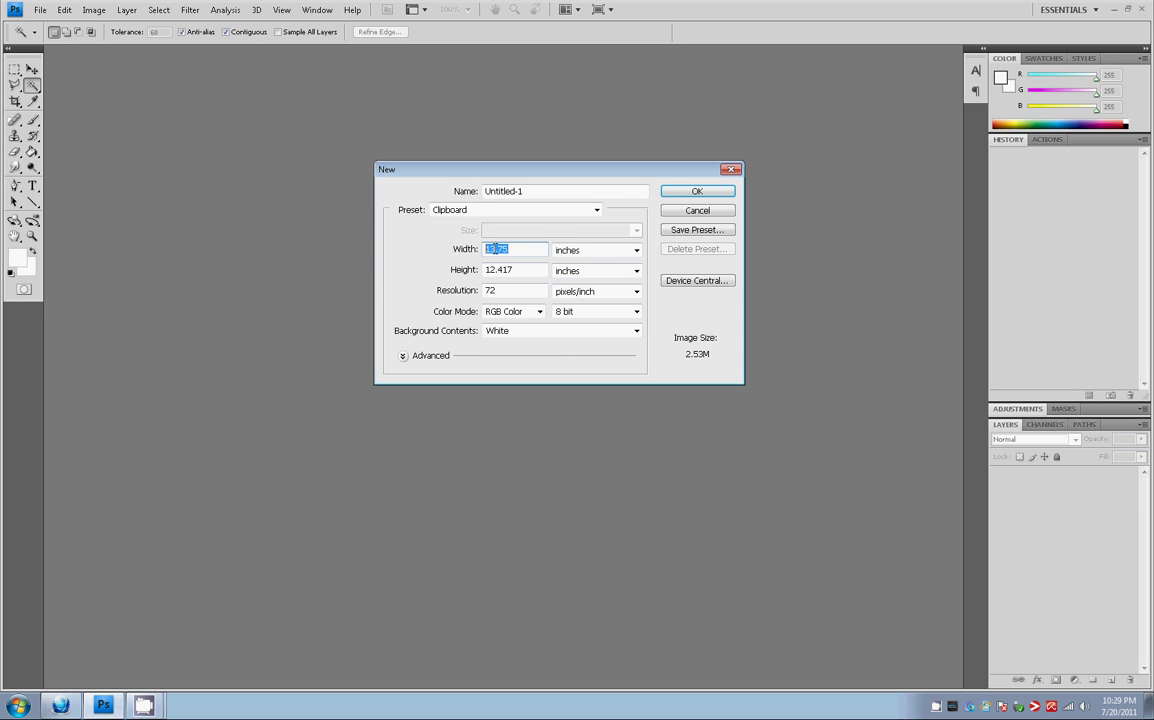
pyautogui.write('13')
pyautogui.doubleClick(518, 270)
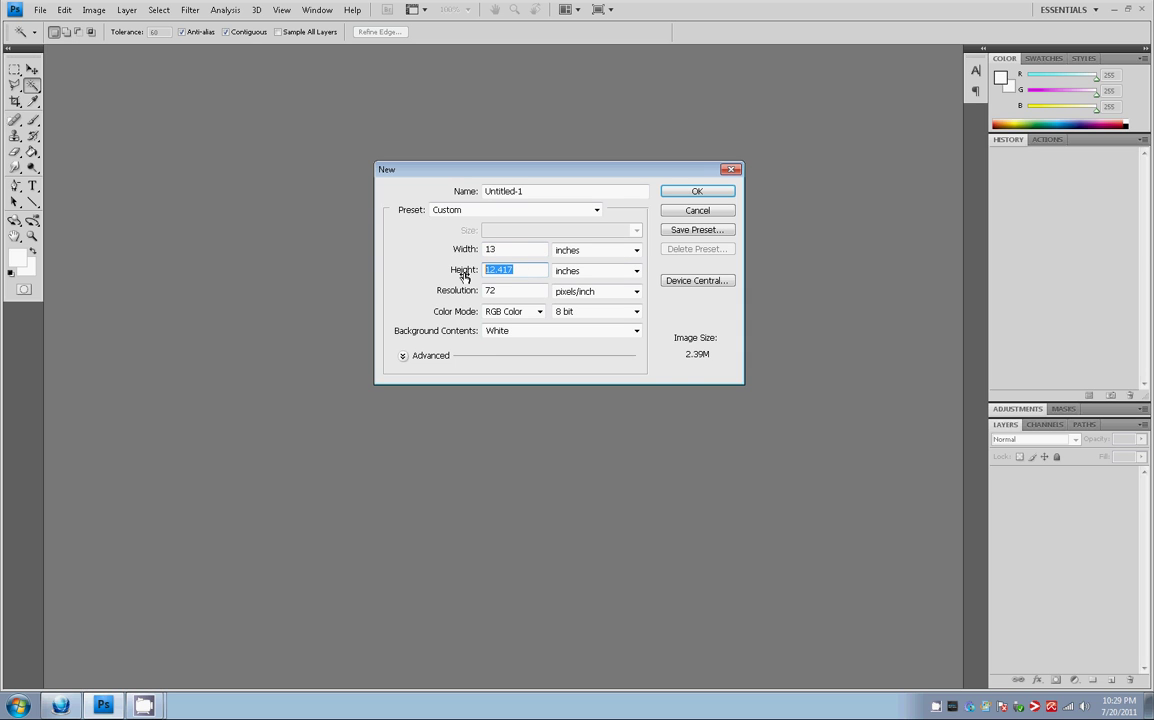
pyautogui.write('13')
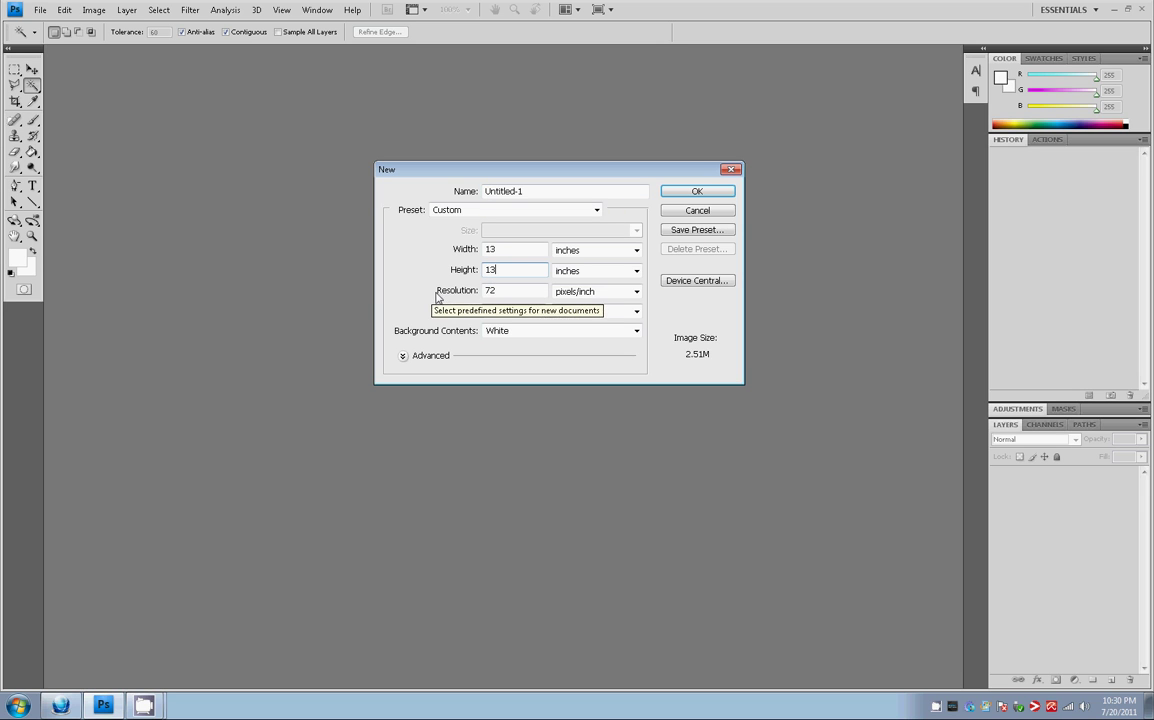
pyautogui.click(507, 292)
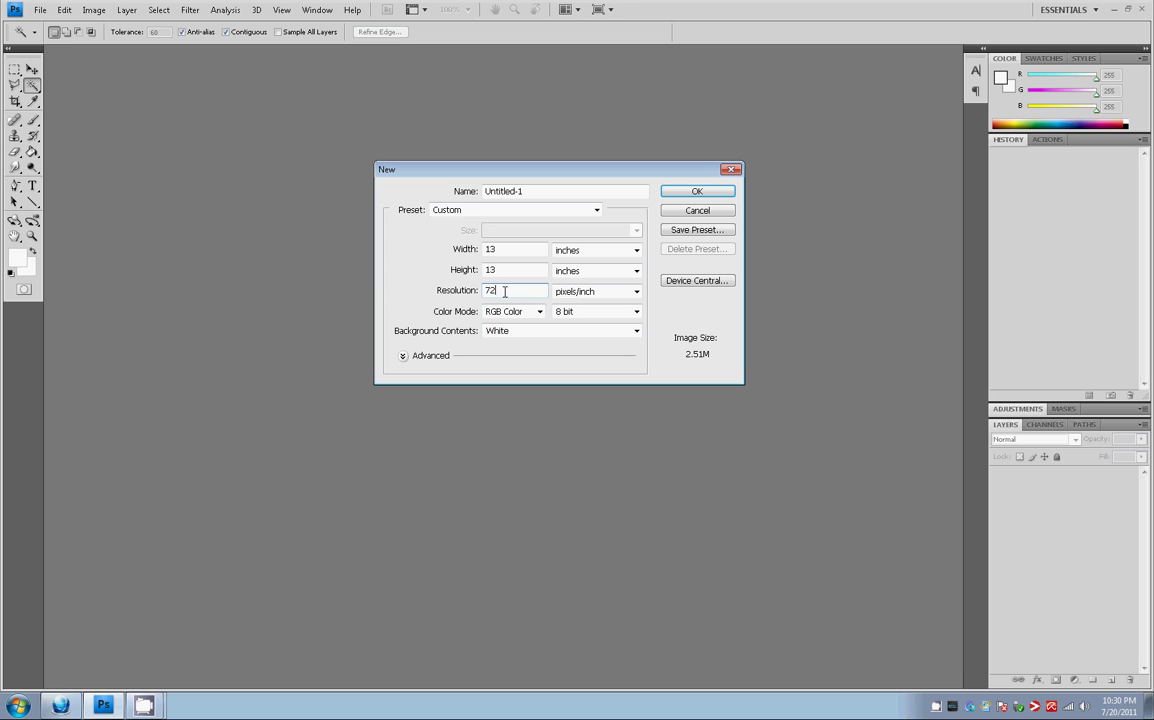
# Set resolution to 300 pixels/inch, keep inches, and create the 13 × 13 inch document
pyautogui.doubleClick(518, 290)
pyautogui.write('300')
pyautogui.press('Tab')
pyautogui.hotkey('shift', 'Tab')
pyautogui.click(532, 294)
pyautogui.click(623, 254)
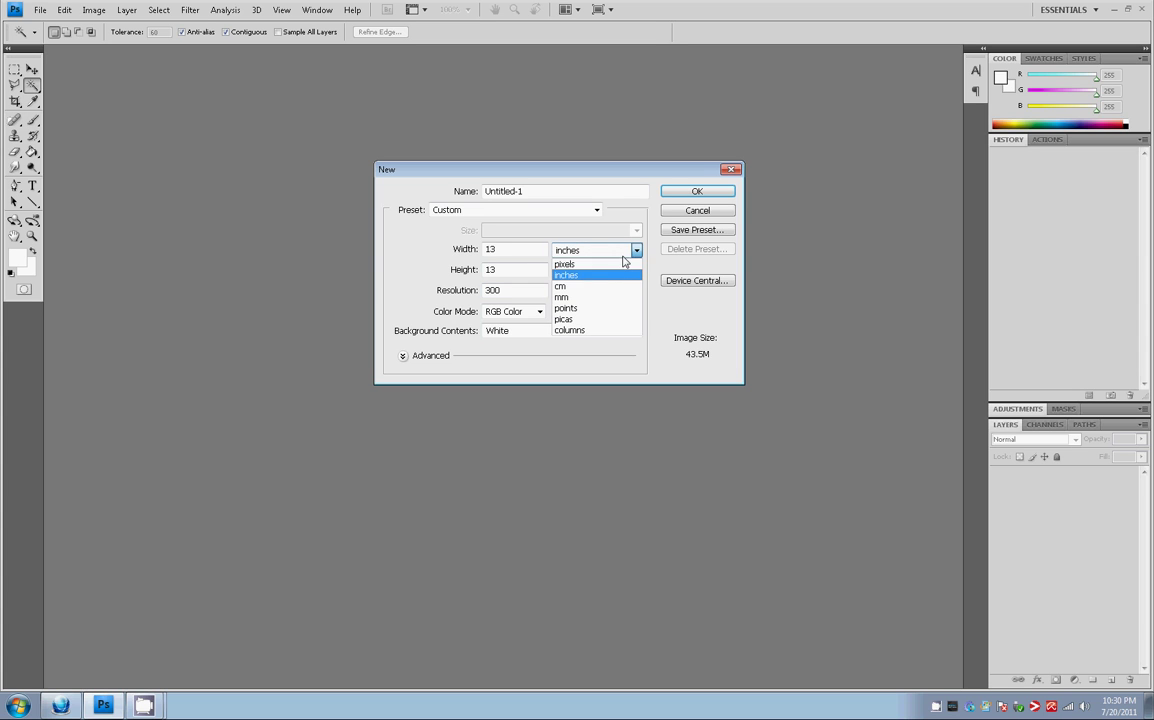
pyautogui.click(566, 275)
pyautogui.click(539, 249)
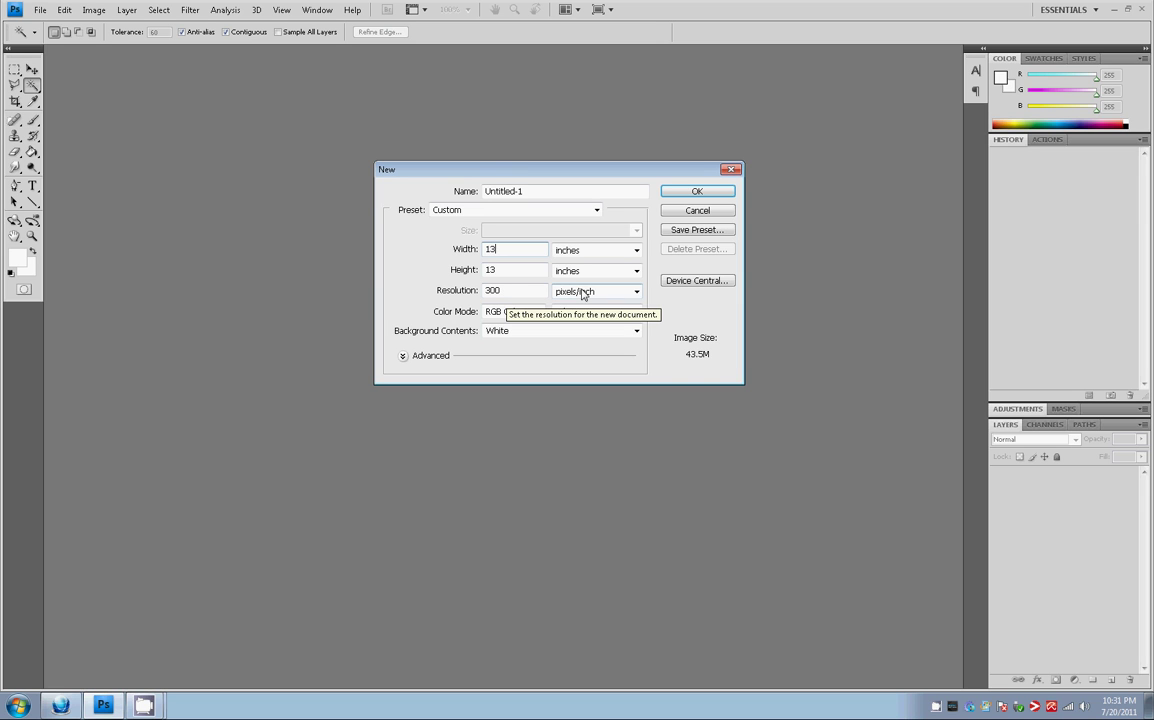
pyautogui.click(699, 191)
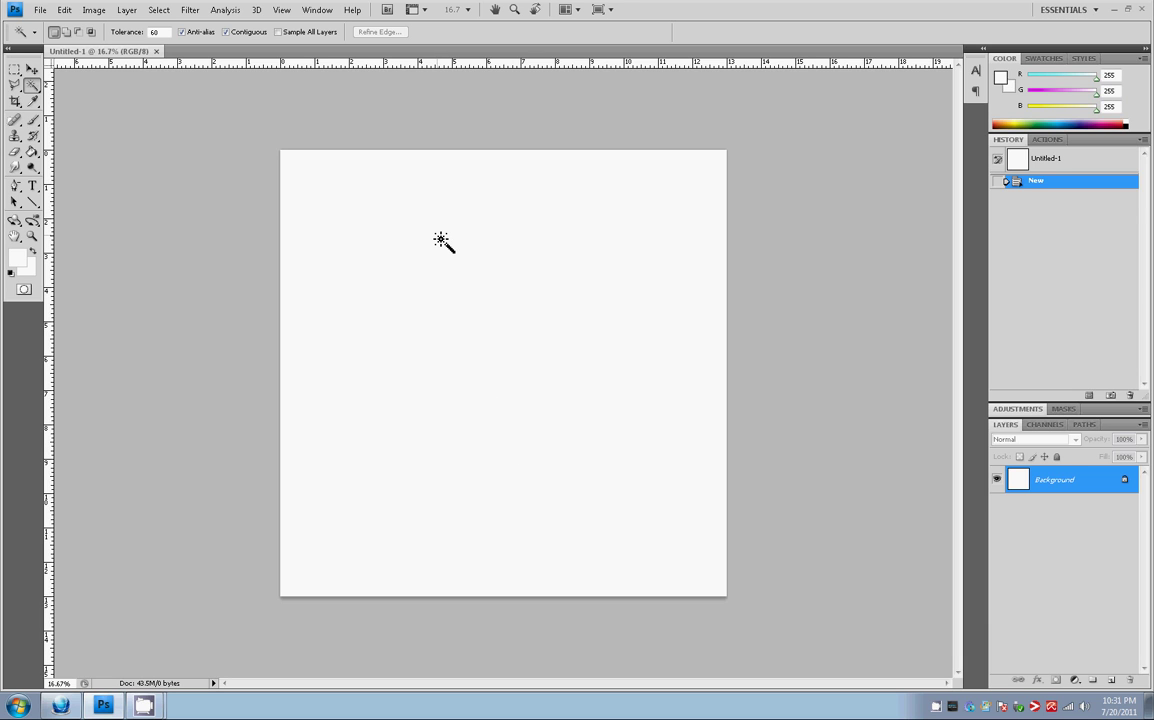
# Set the foreground colour to black in the Color Picker
pyautogui.click(32, 185)
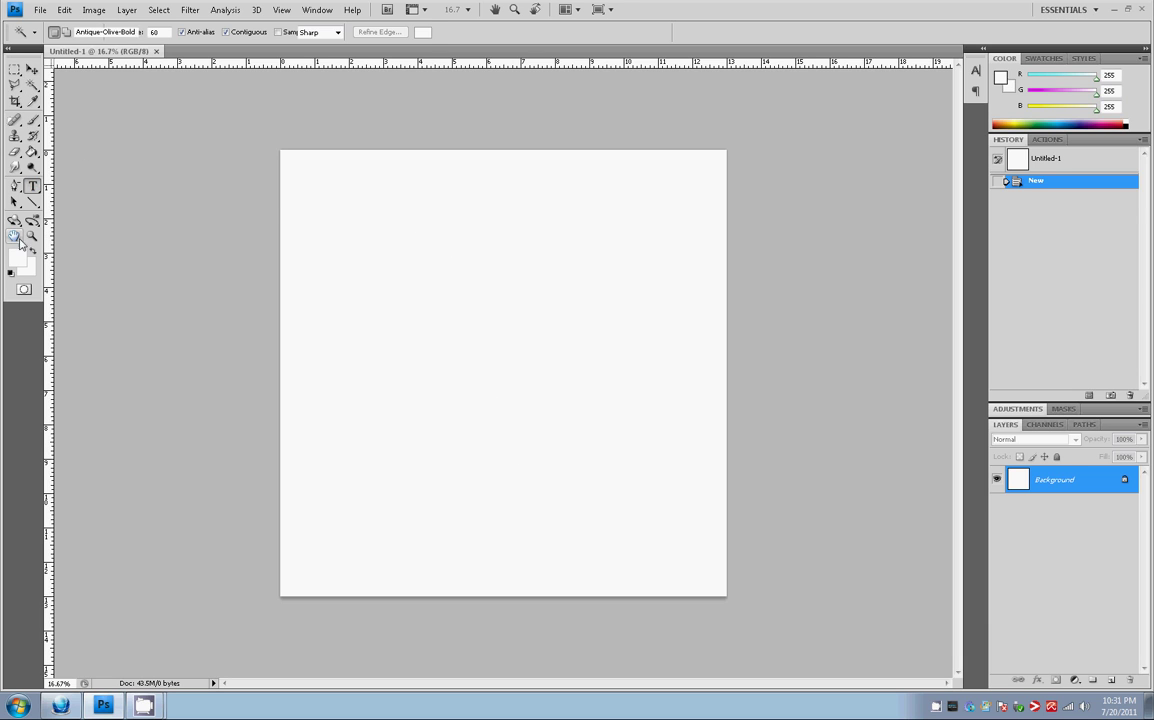
pyautogui.press('i')
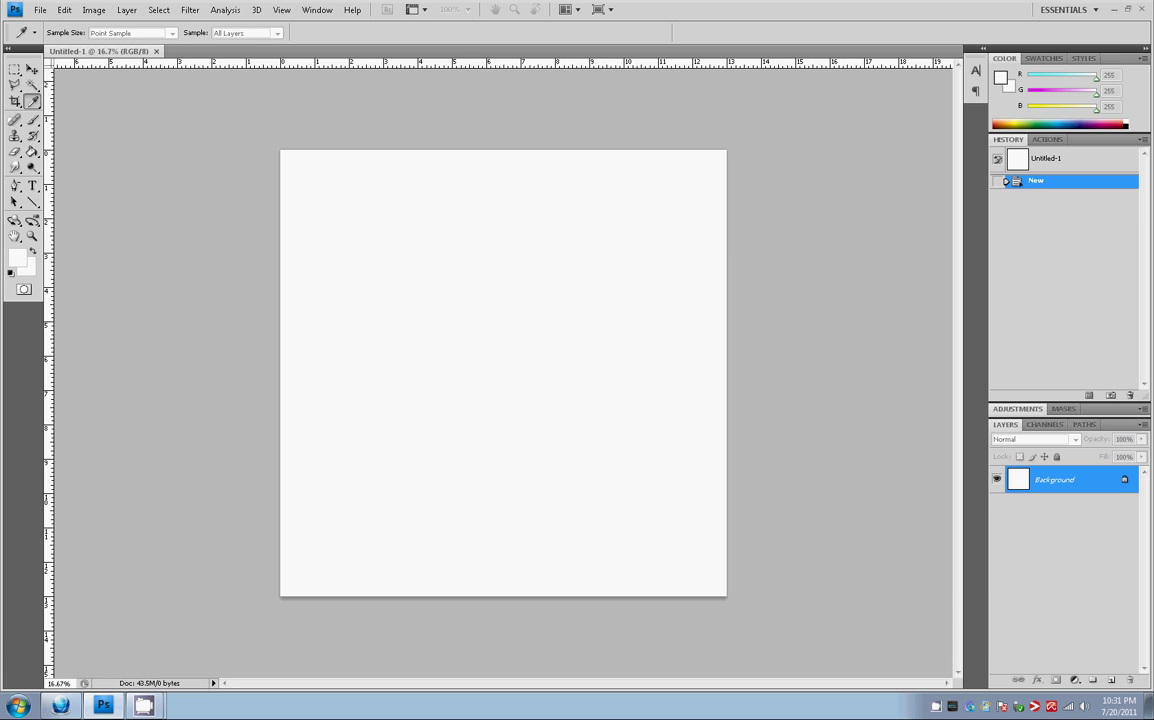
pyautogui.click(1000, 77)
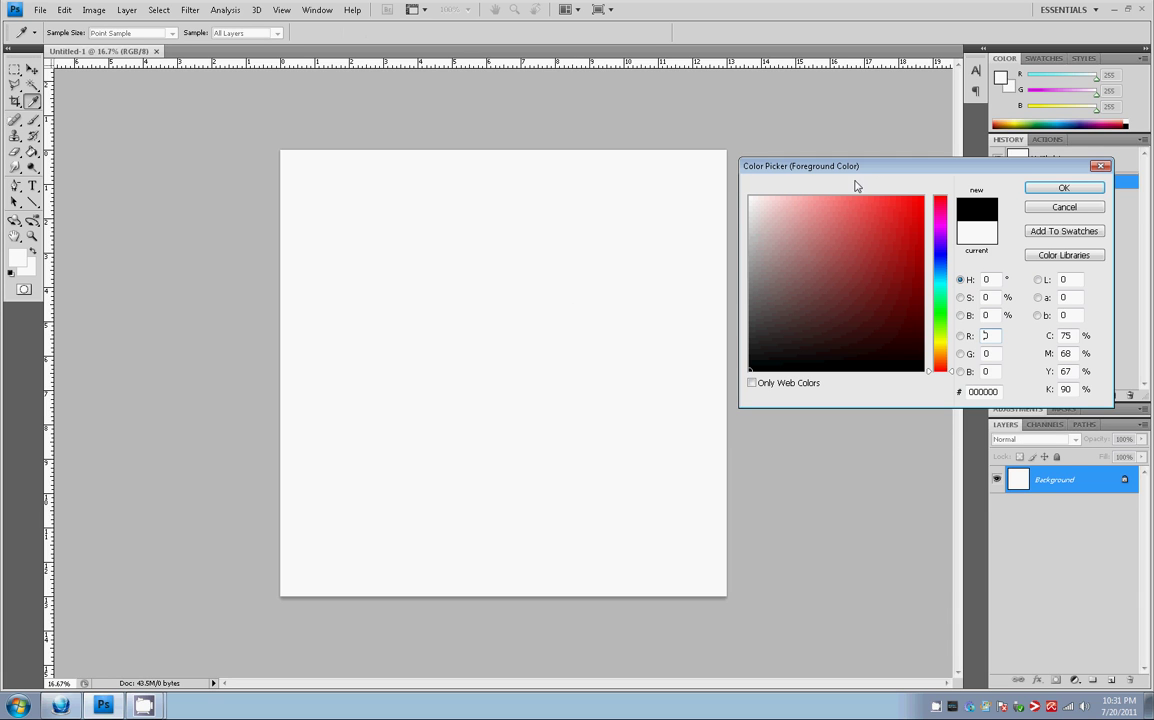
pyautogui.click(840, 312)
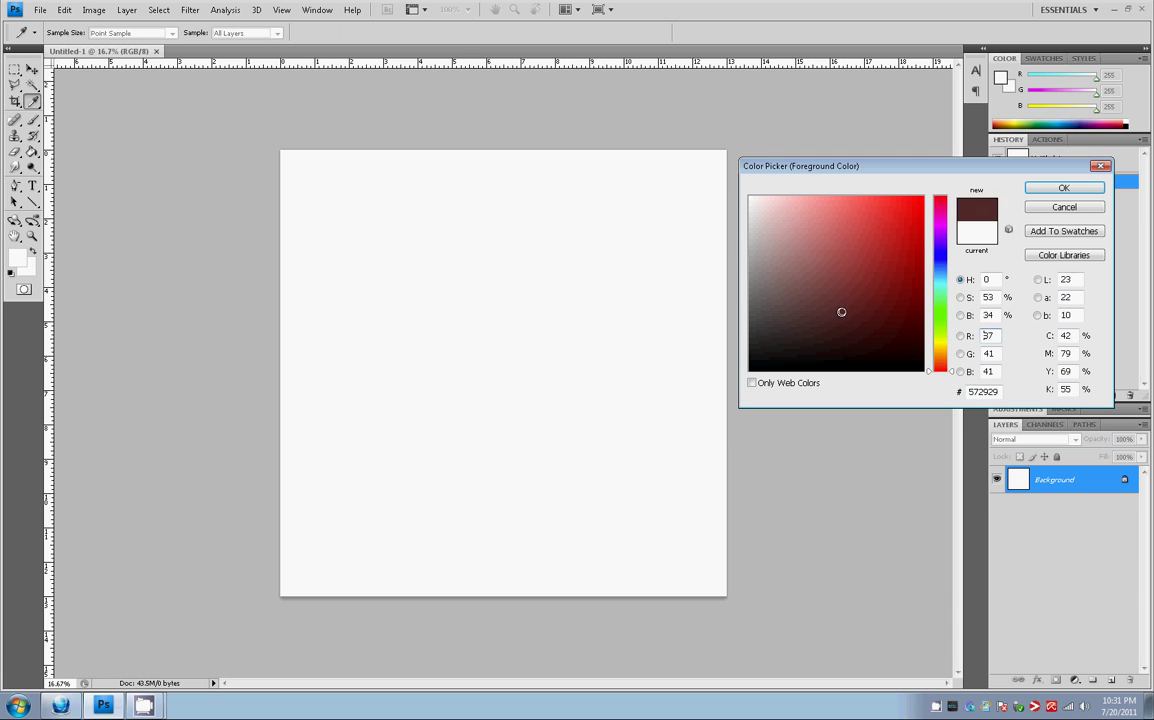
pyautogui.click(1064, 188)
# Type 'My Logo' near the upper middle of the canvas and commit it
pyautogui.press('t')
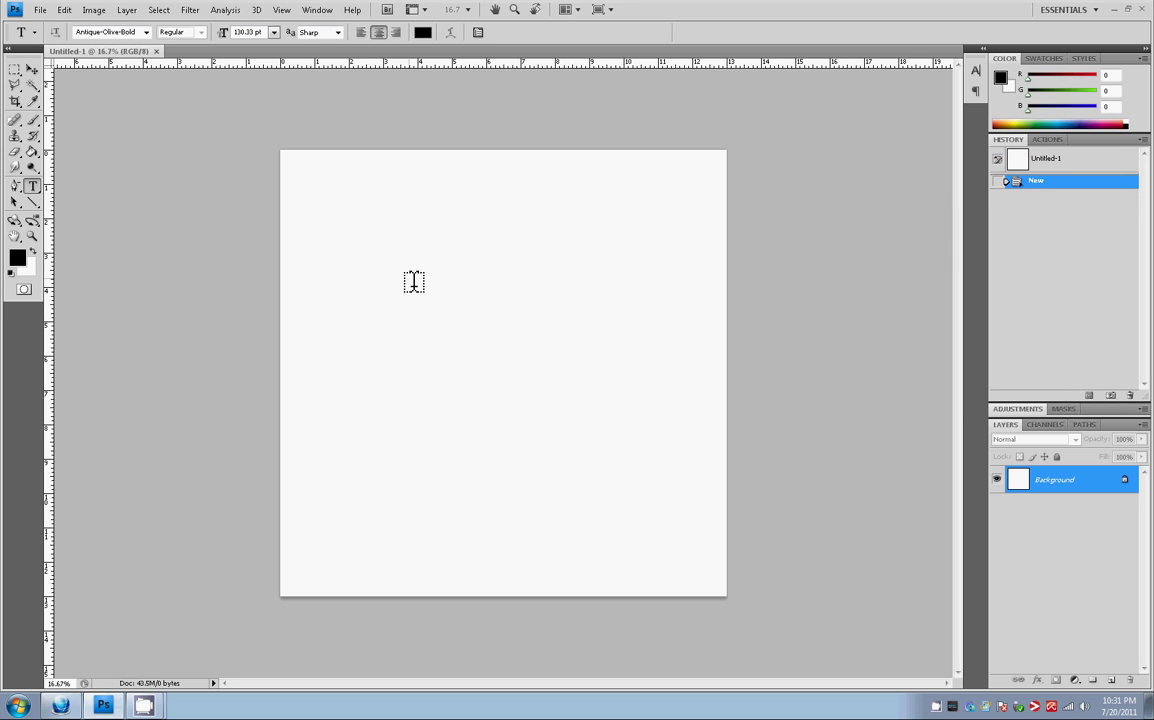
pyautogui.click(526, 328)
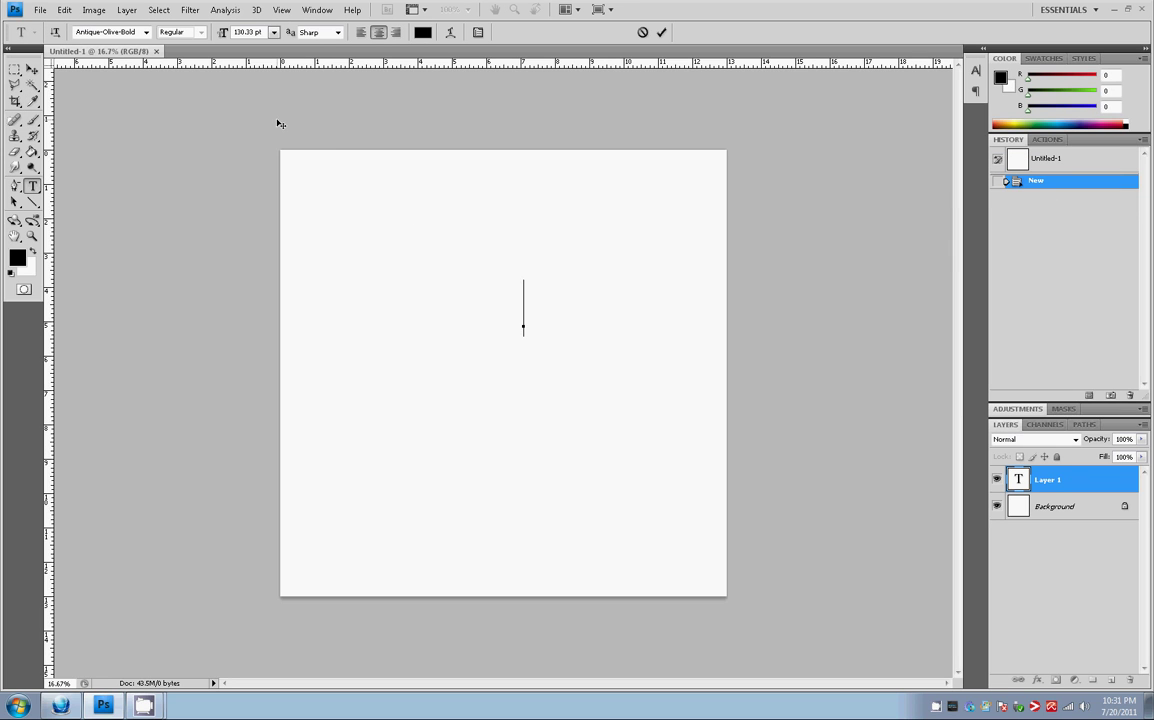
pyautogui.write('My Logo')
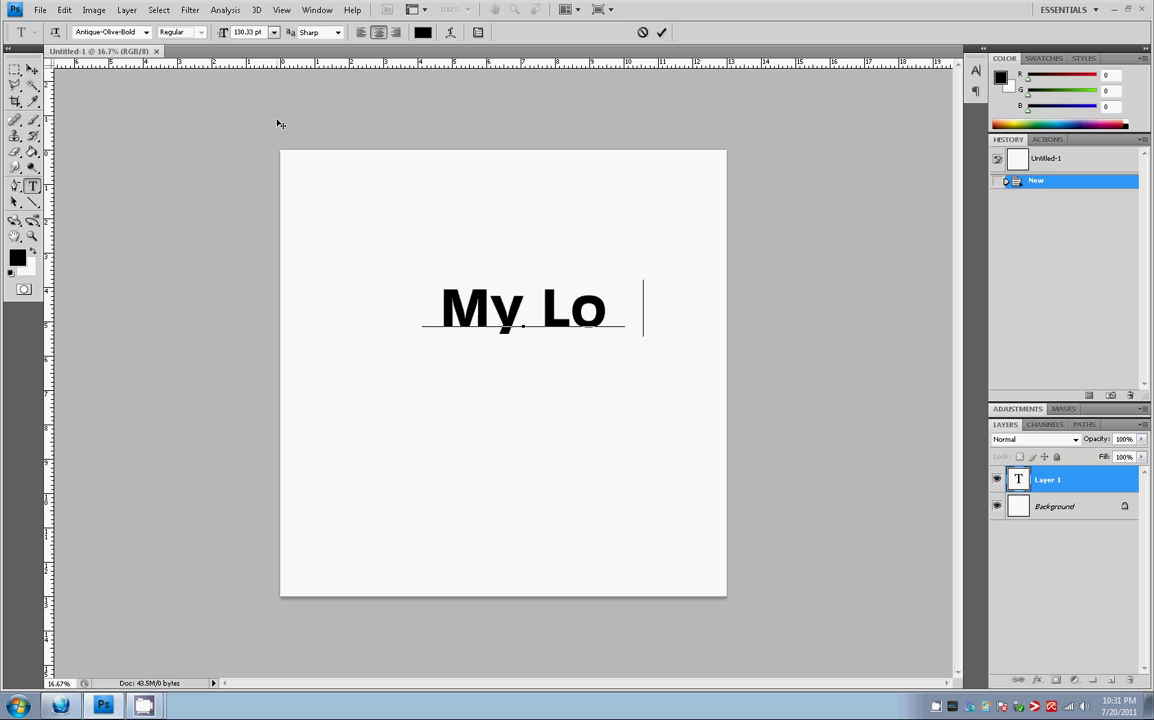
pyautogui.click(32, 69)
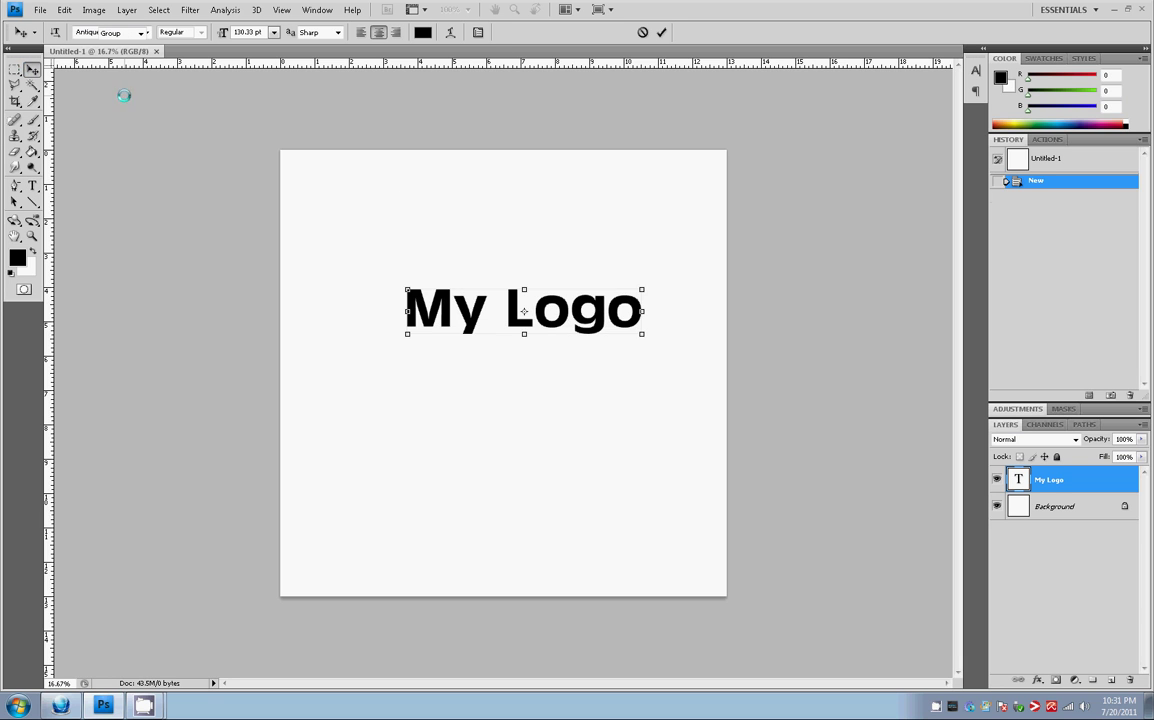
# Move and enlarge the My Logo text across the canvas's upper area, then commit it
pyautogui.moveTo(550, 311); pyautogui.dragTo(472, 241)
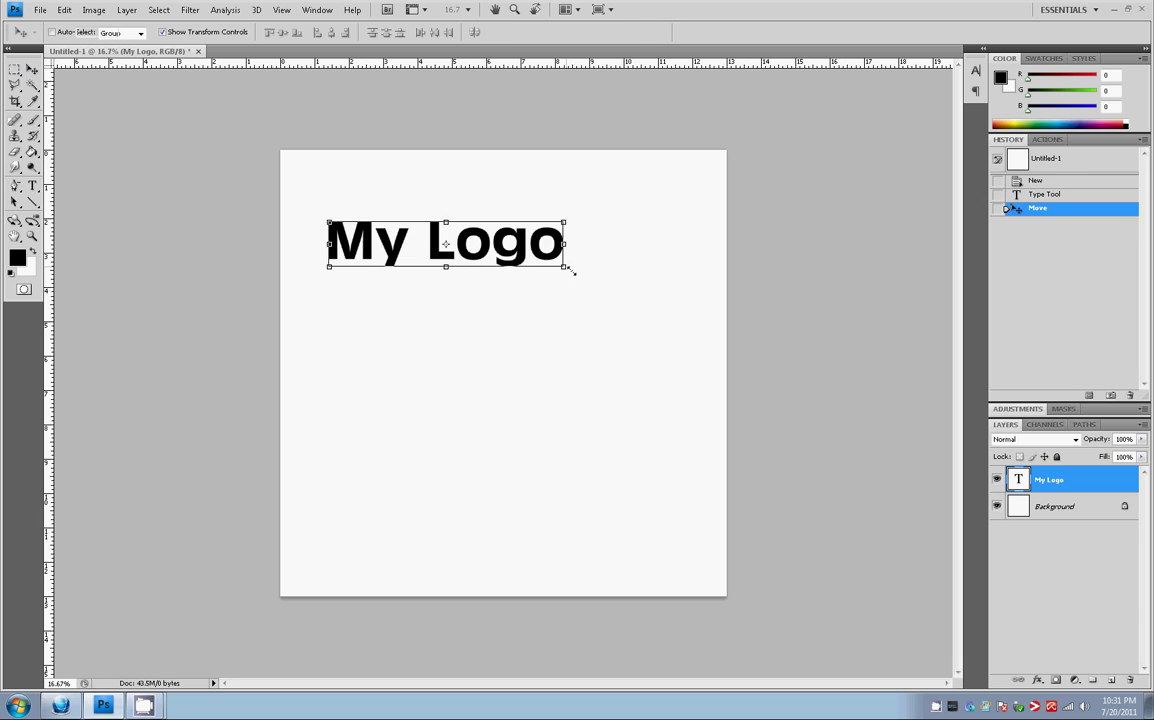
pyautogui.moveTo(569, 292); pyautogui.dragTo(685, 320)
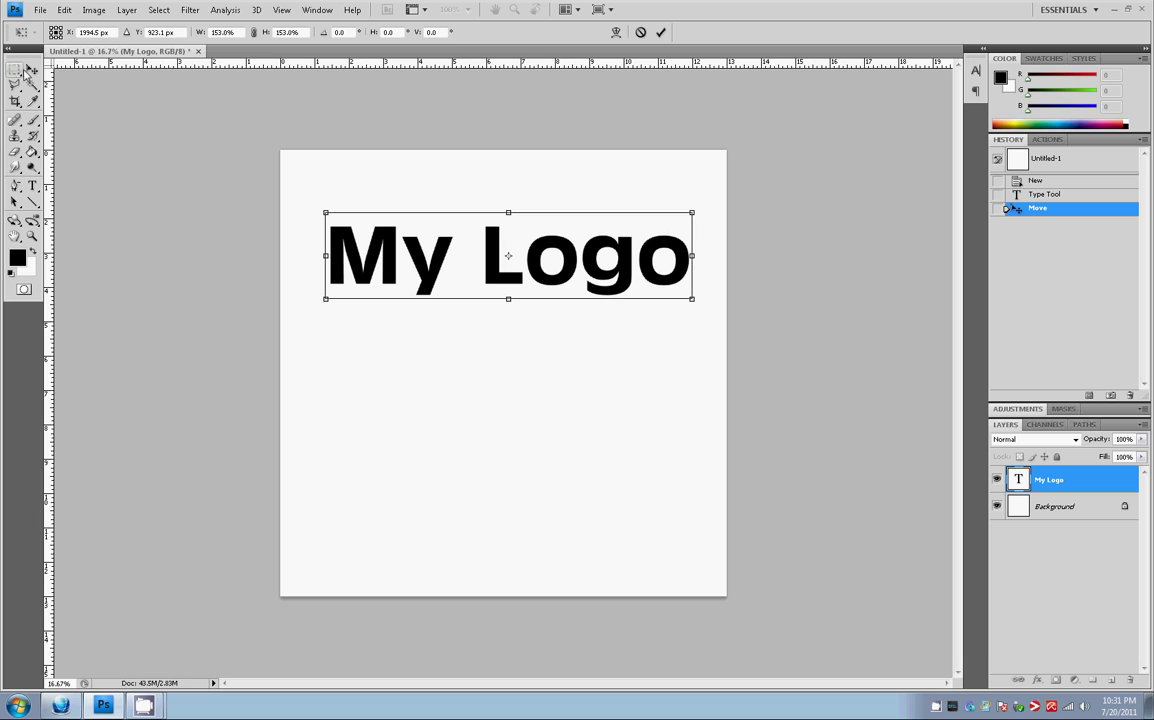
pyautogui.click(32, 69)
pyautogui.click(530, 264)
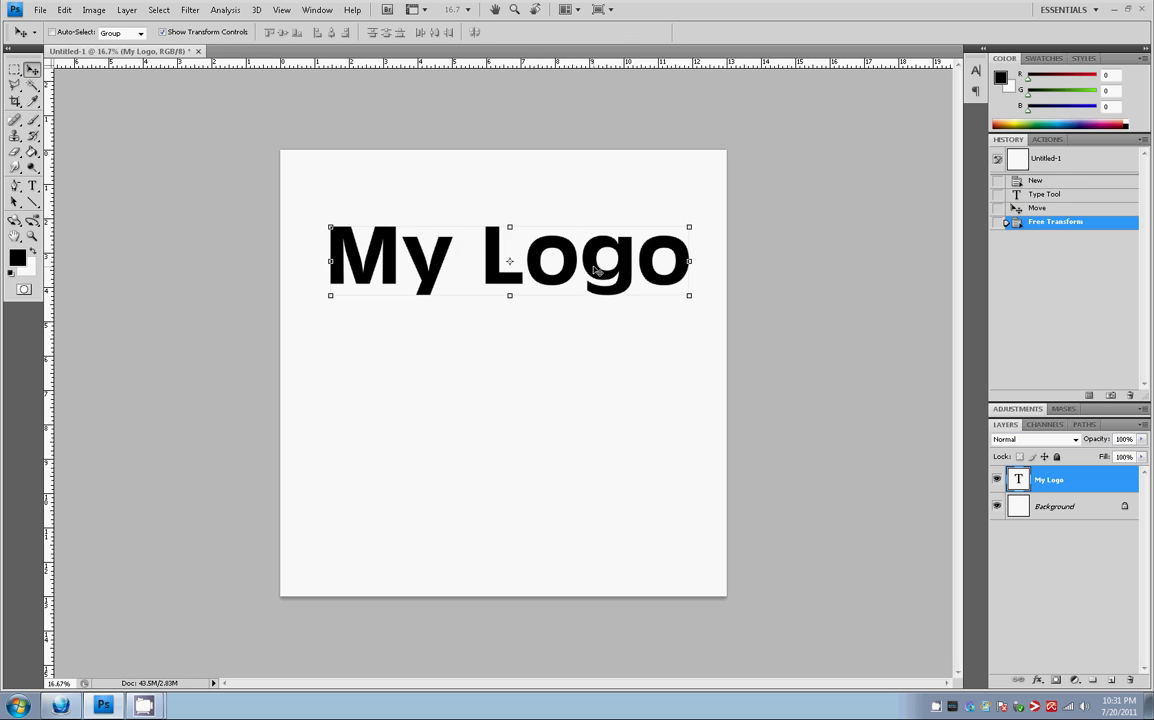
pyautogui.click(588, 263)
# Zoom in on the y and L letters, view Actual Pixels, then Fit on Screen
pyautogui.click(32, 236)
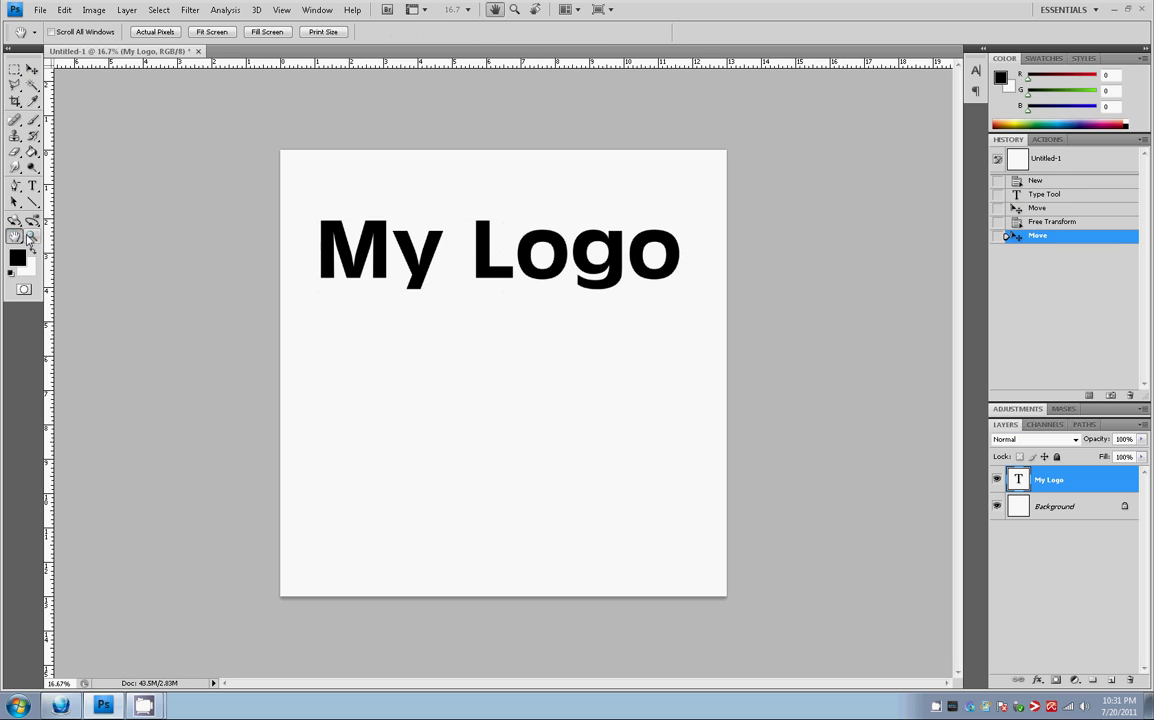
pyautogui.click(393, 272)
pyautogui.click(404, 247)
pyautogui.click(430, 252)
pyautogui.click(435, 204)
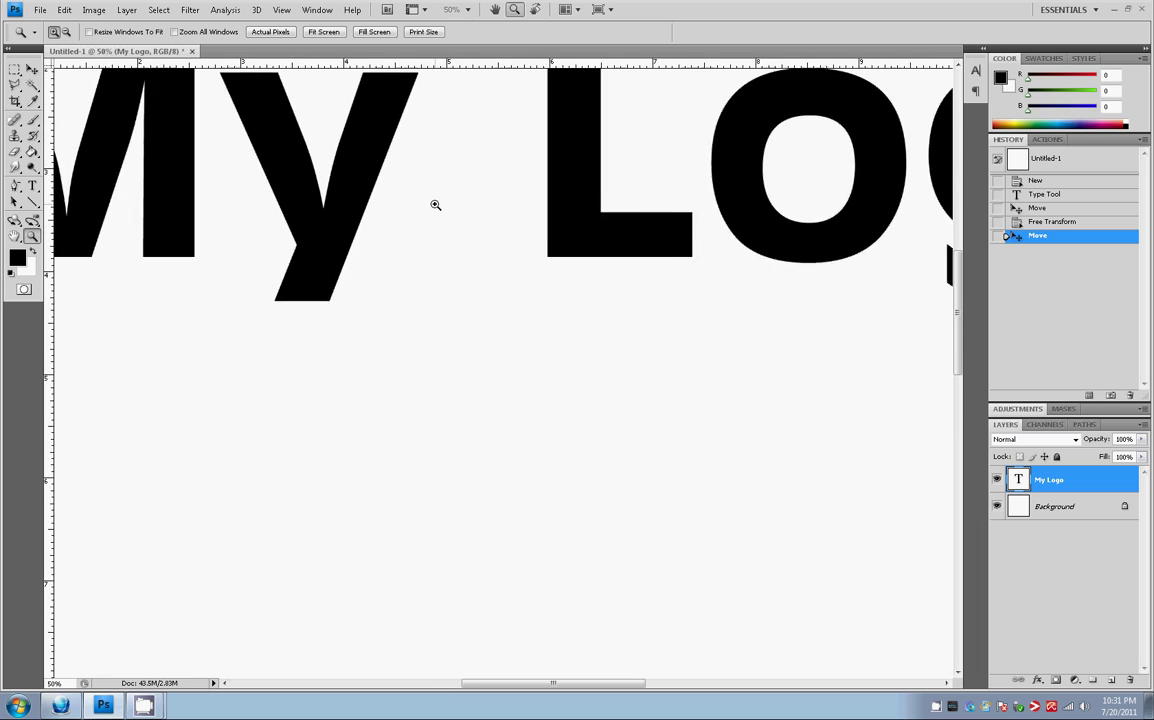
pyautogui.click(435, 204)
pyautogui.click(433, 206)
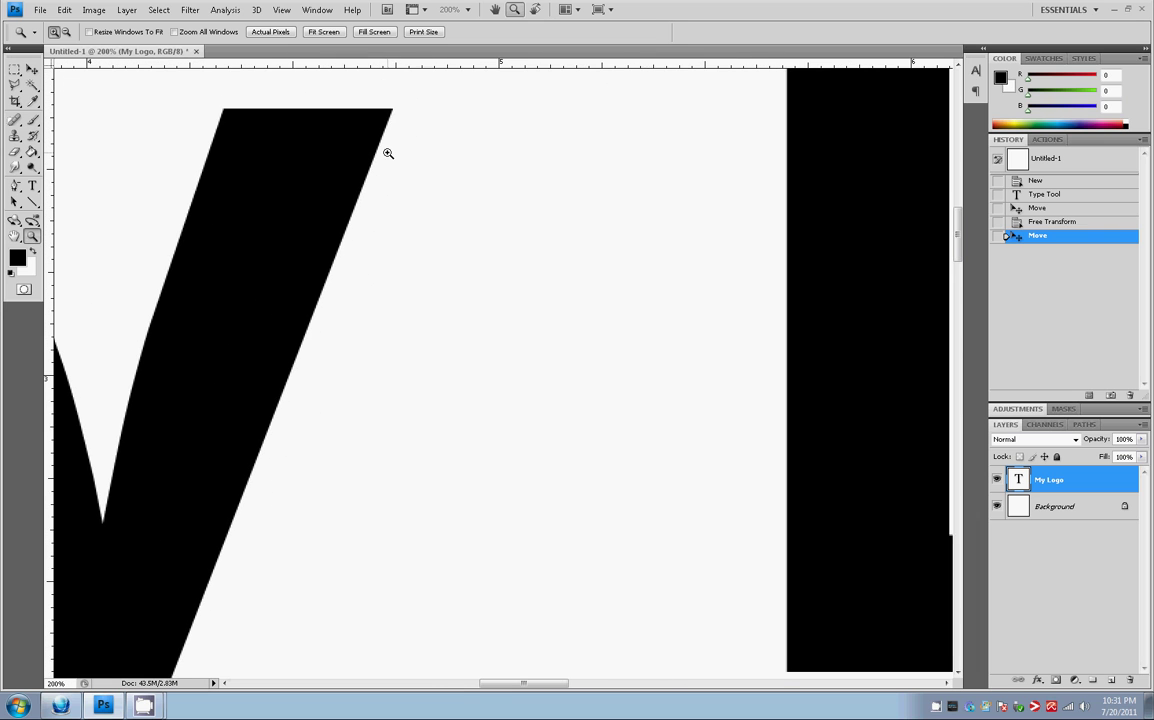
pyautogui.rightClick(439, 158)
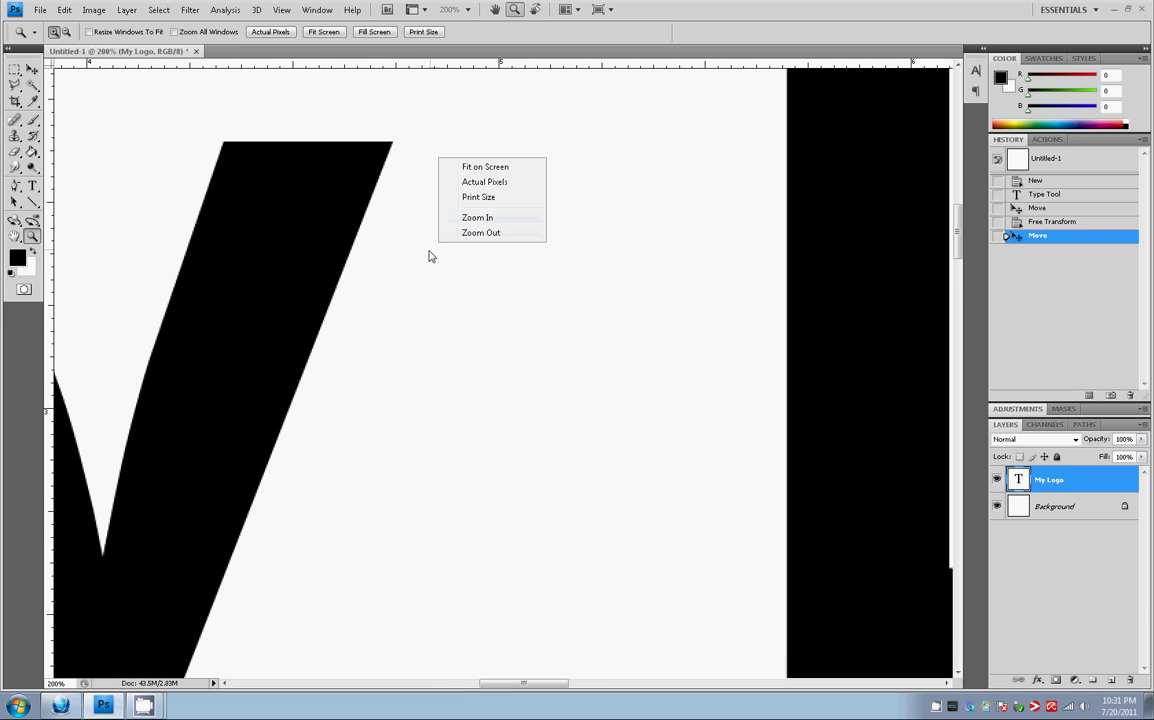
pyautogui.click(479, 184)
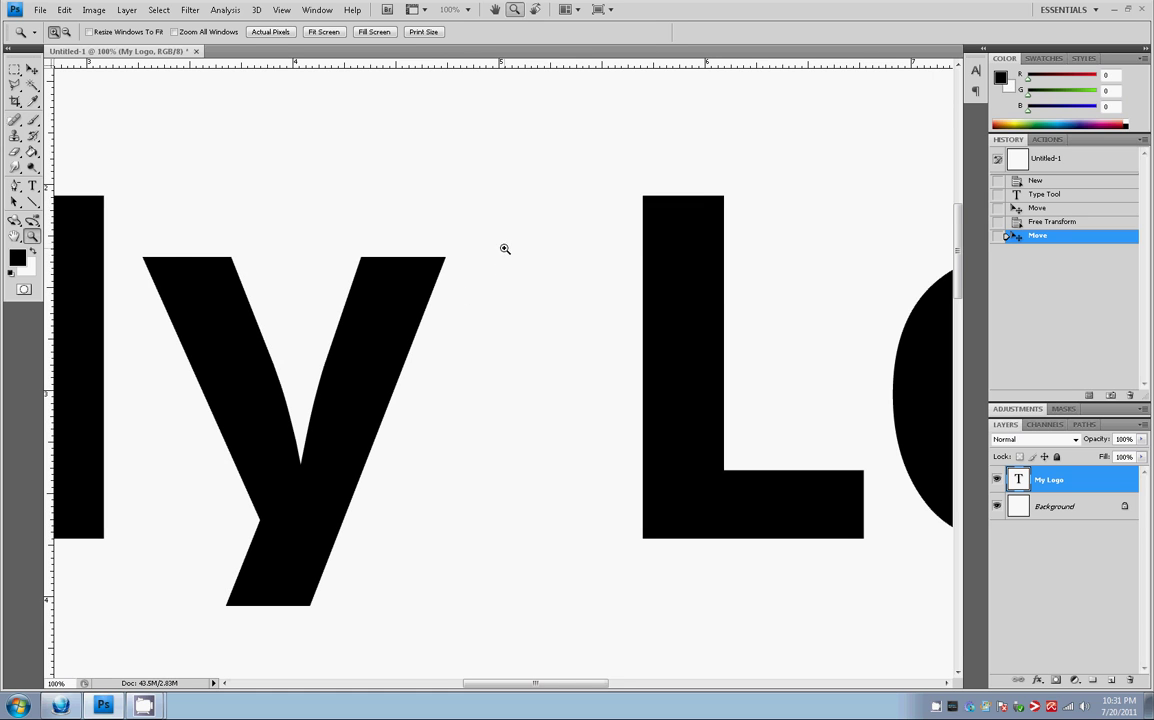
pyautogui.rightClick(378, 254)
pyautogui.click(419, 268)
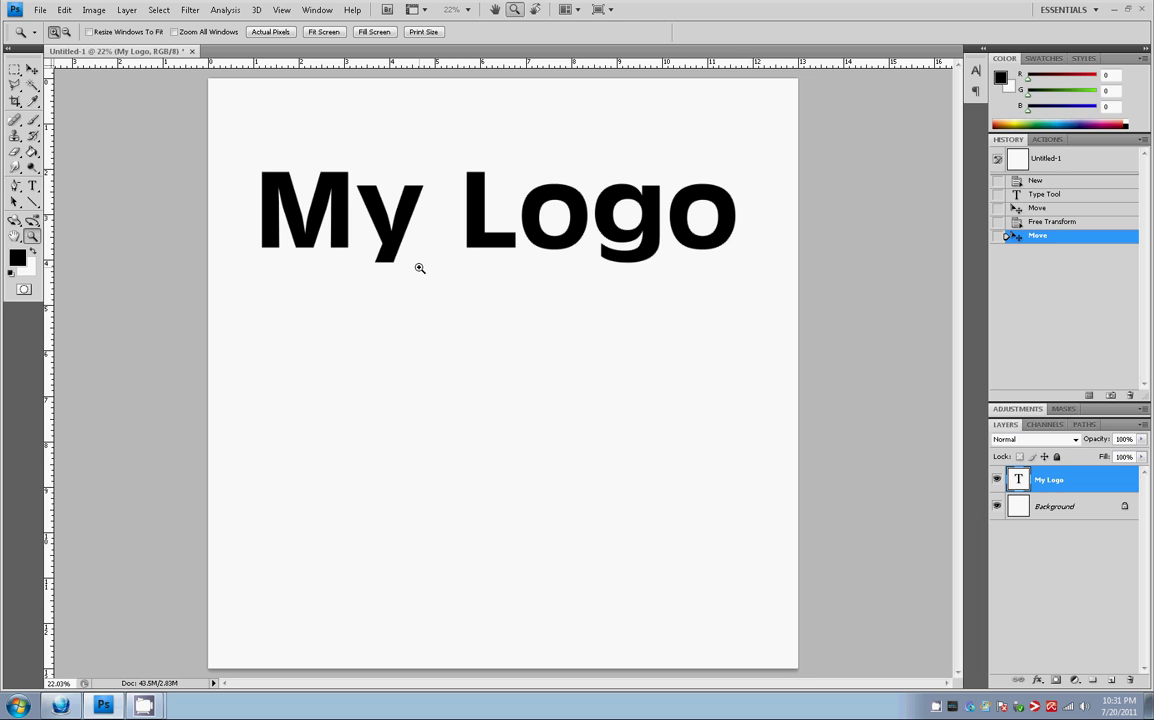
# Copy the cat-in-teal-dress photo from Chrome and paste it into the logo canvas
pyautogui.hotkey('alt', 'Tab')
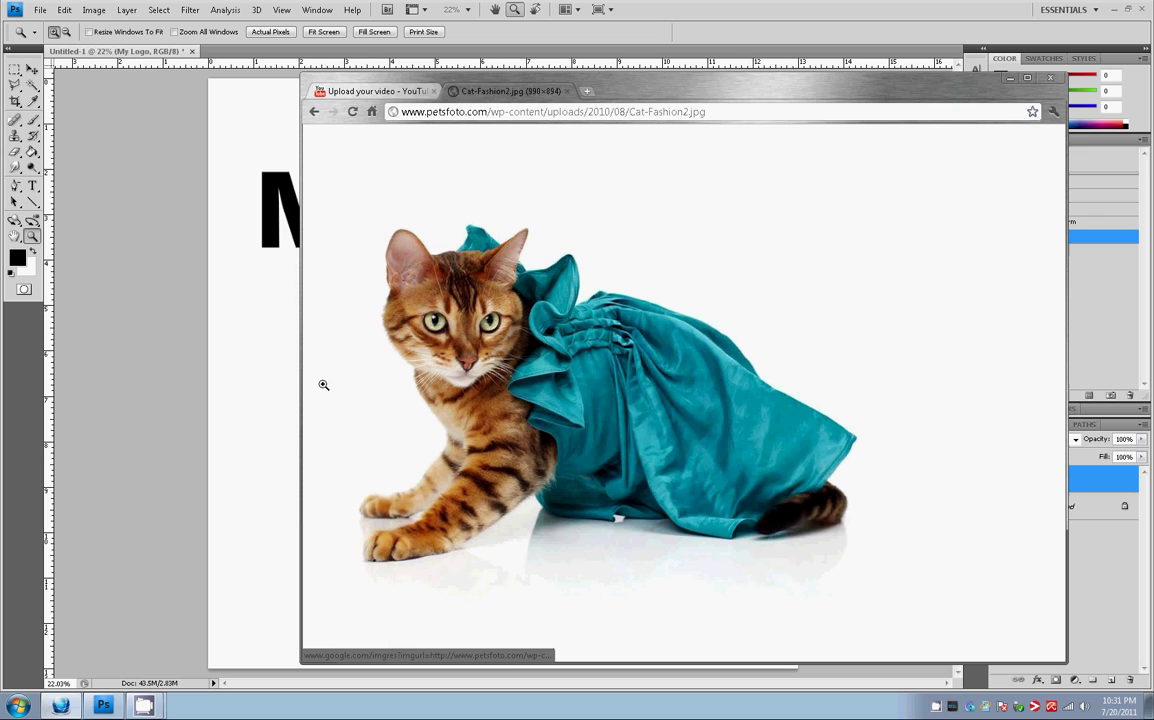
pyautogui.moveTo(558, 86); pyautogui.dragTo(581, 83)
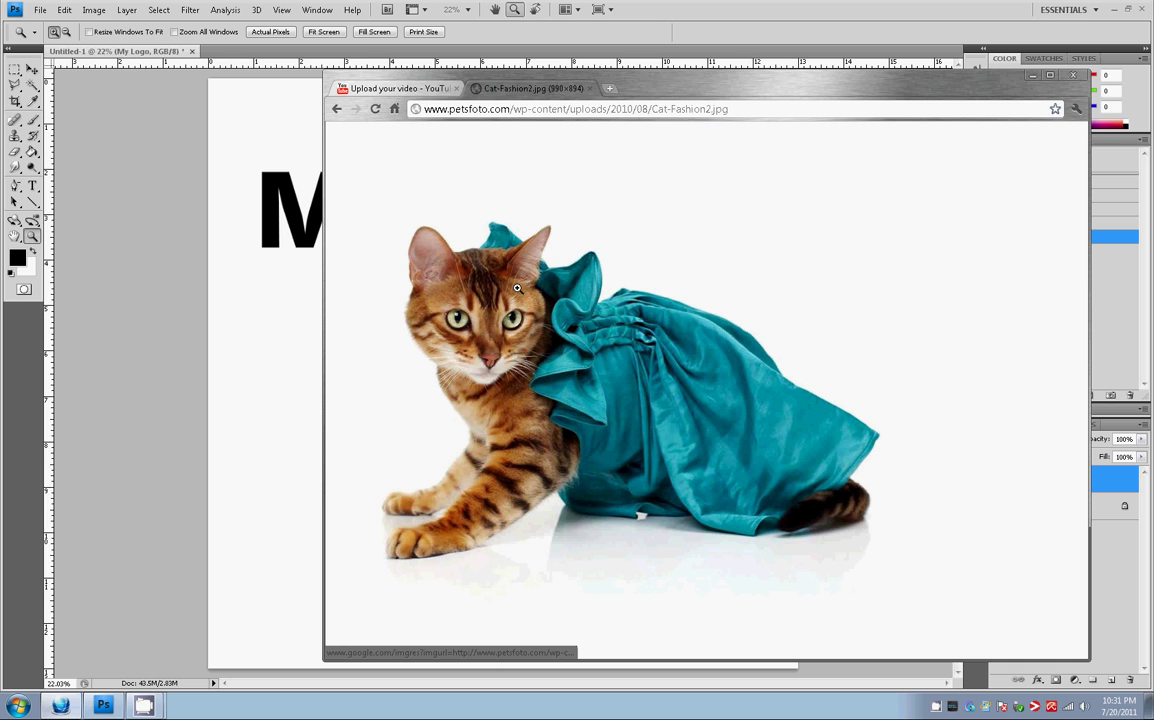
pyautogui.rightClick(475, 298)
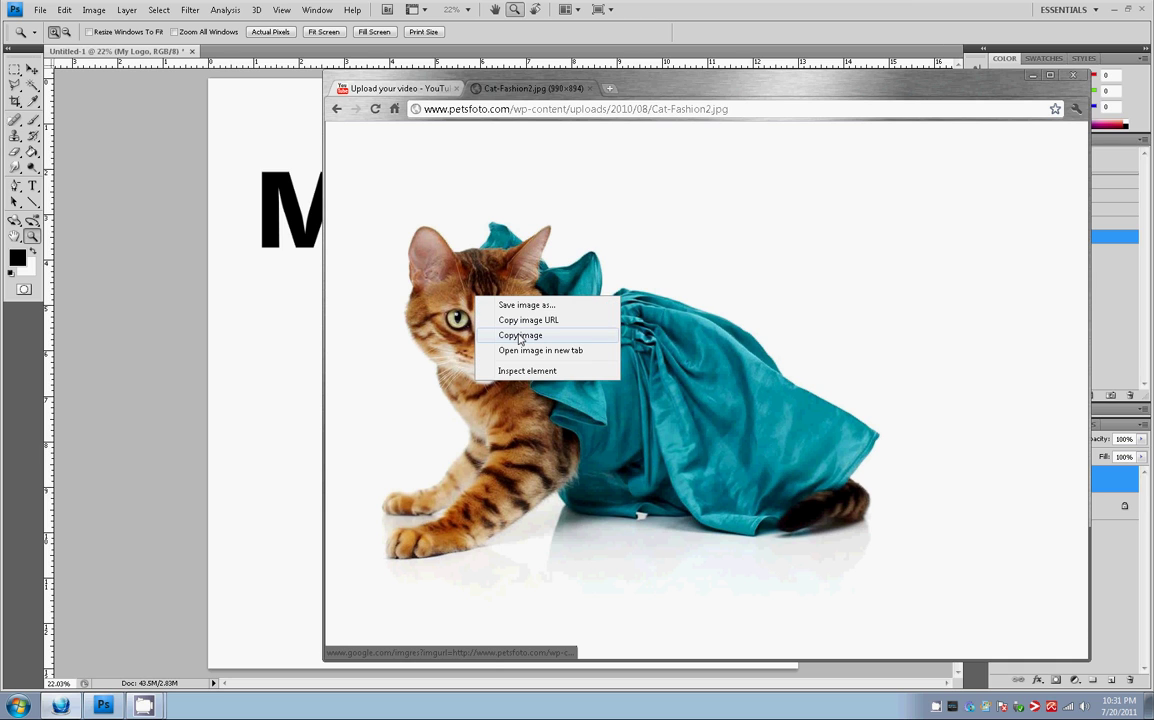
pyautogui.click(519, 336)
pyautogui.click(170, 133)
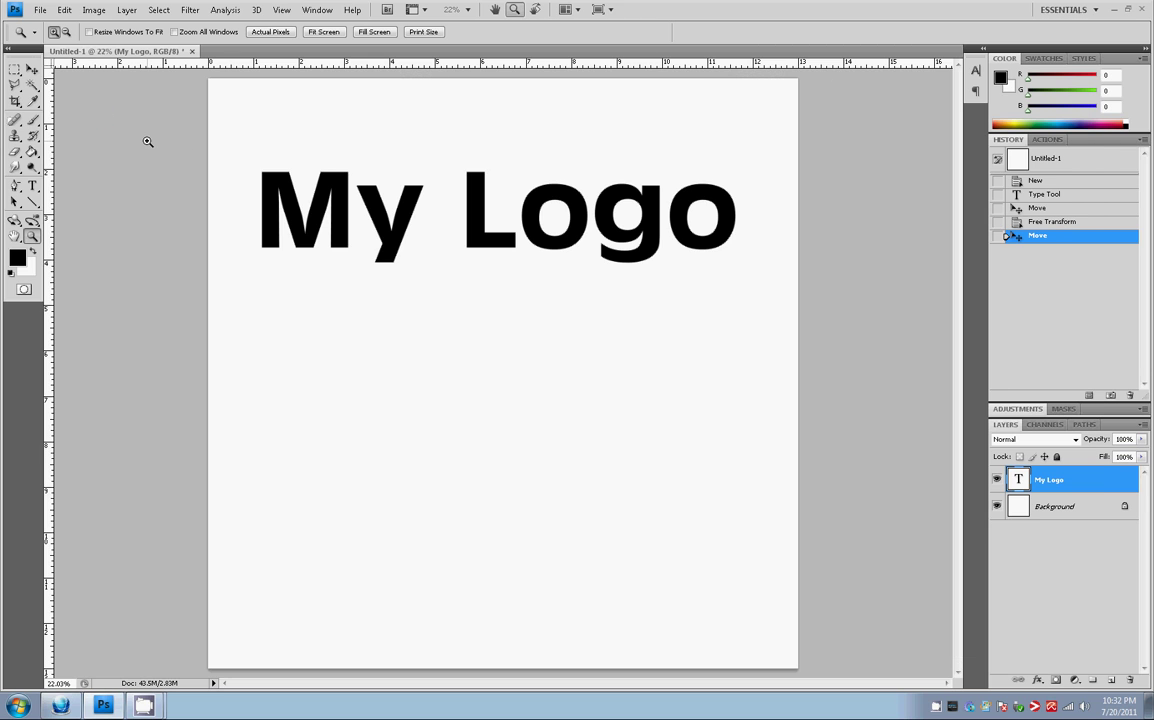
pyautogui.hotkey('ctrl', 'v')
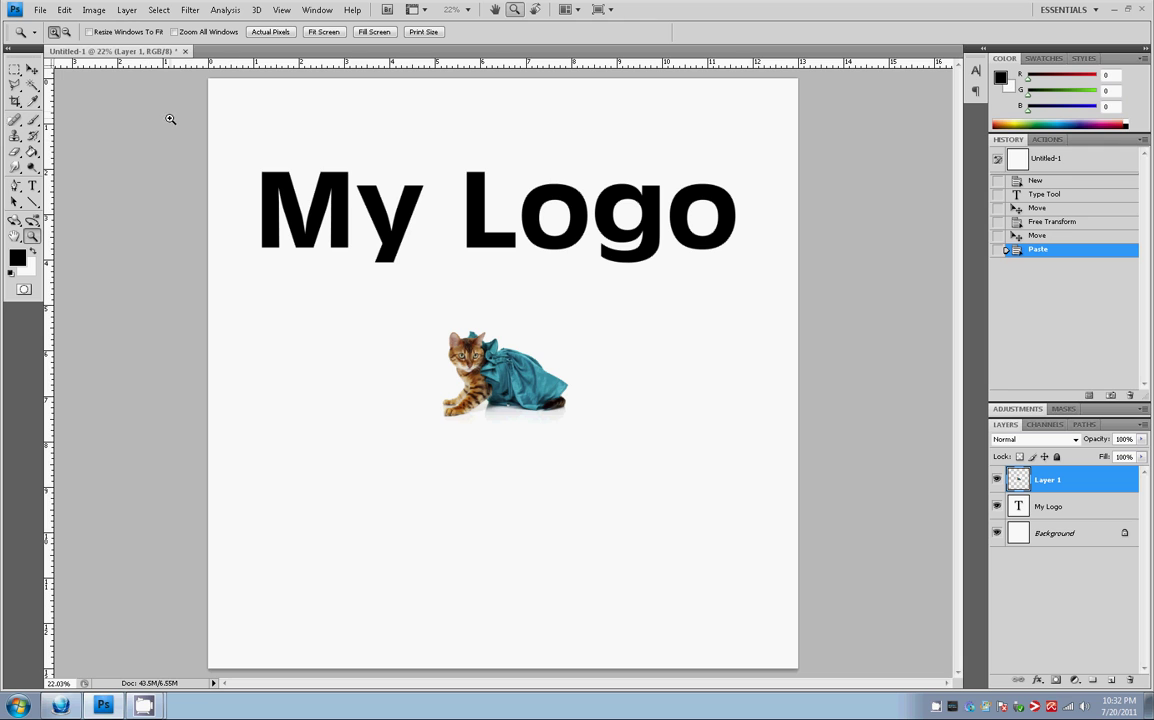
# Minimize Chrome to reveal the canvas and pick the colour-based selection tool
pyautogui.click(60, 706)
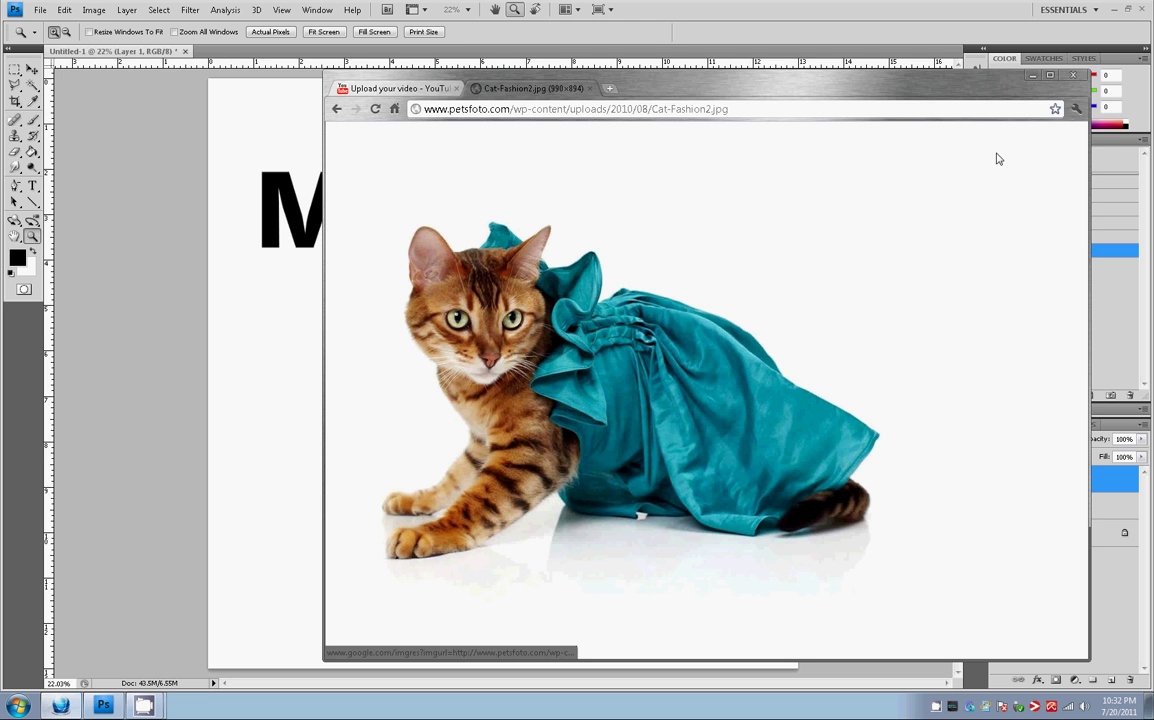
pyautogui.click(1032, 76)
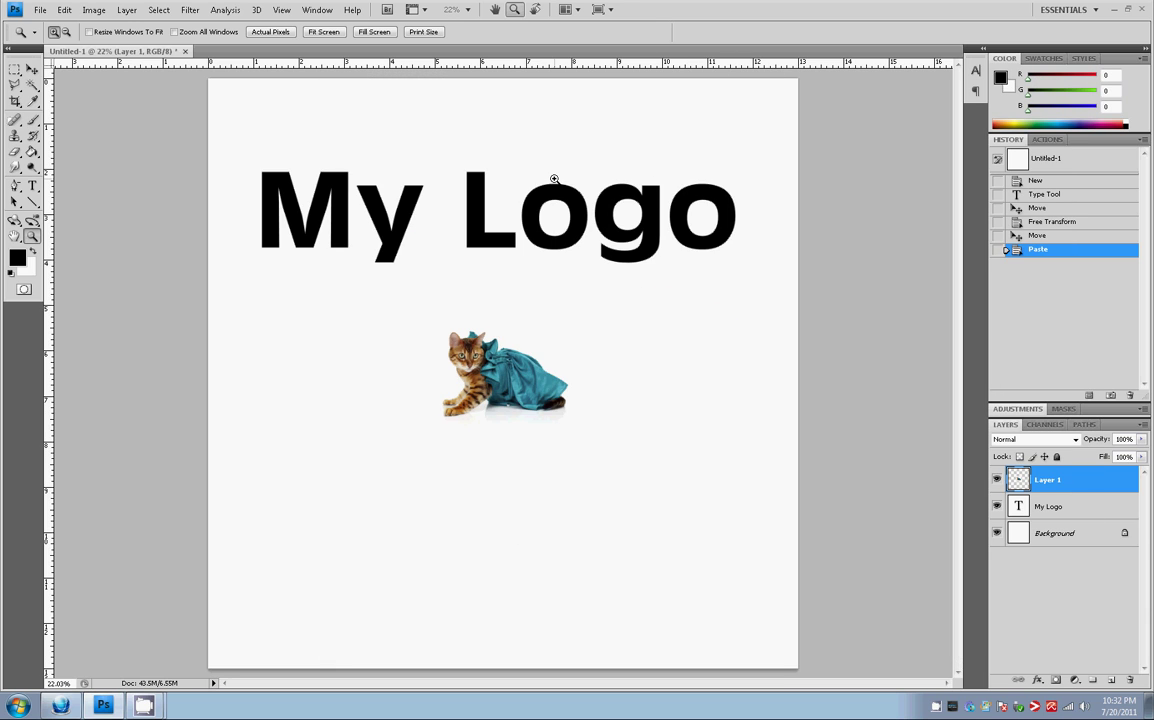
pyautogui.click(32, 85)
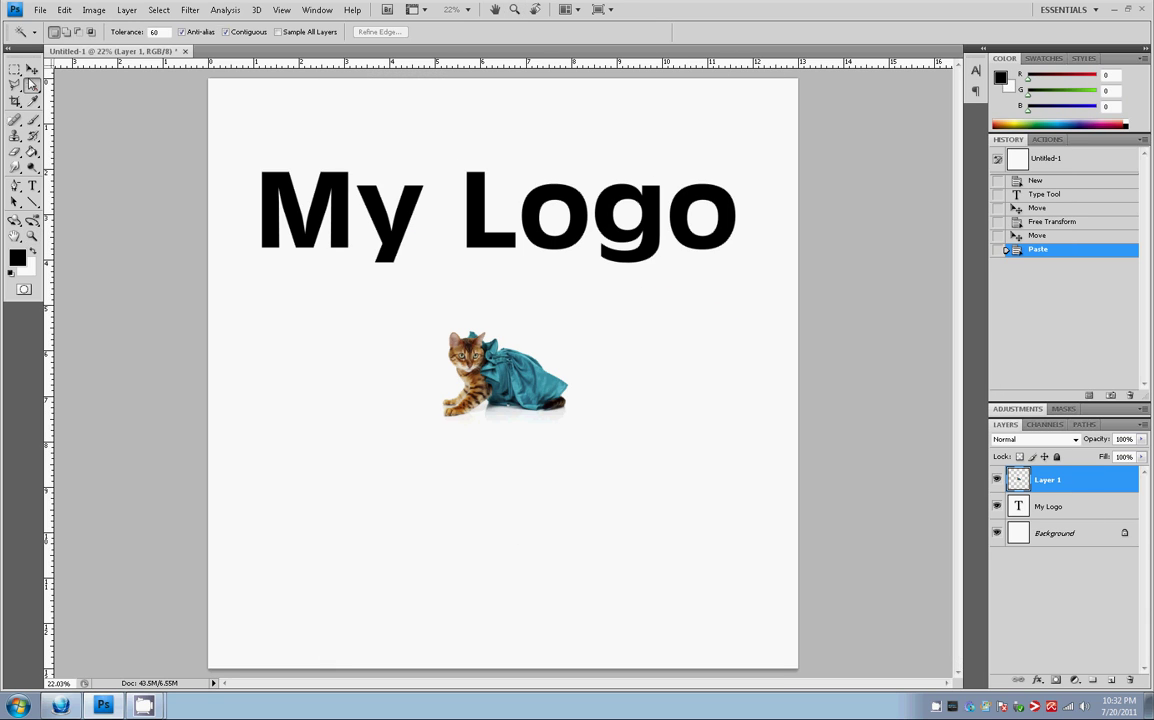
# Move the cat image up under My Logo and enlarge it about three times
pyautogui.click(32, 69)
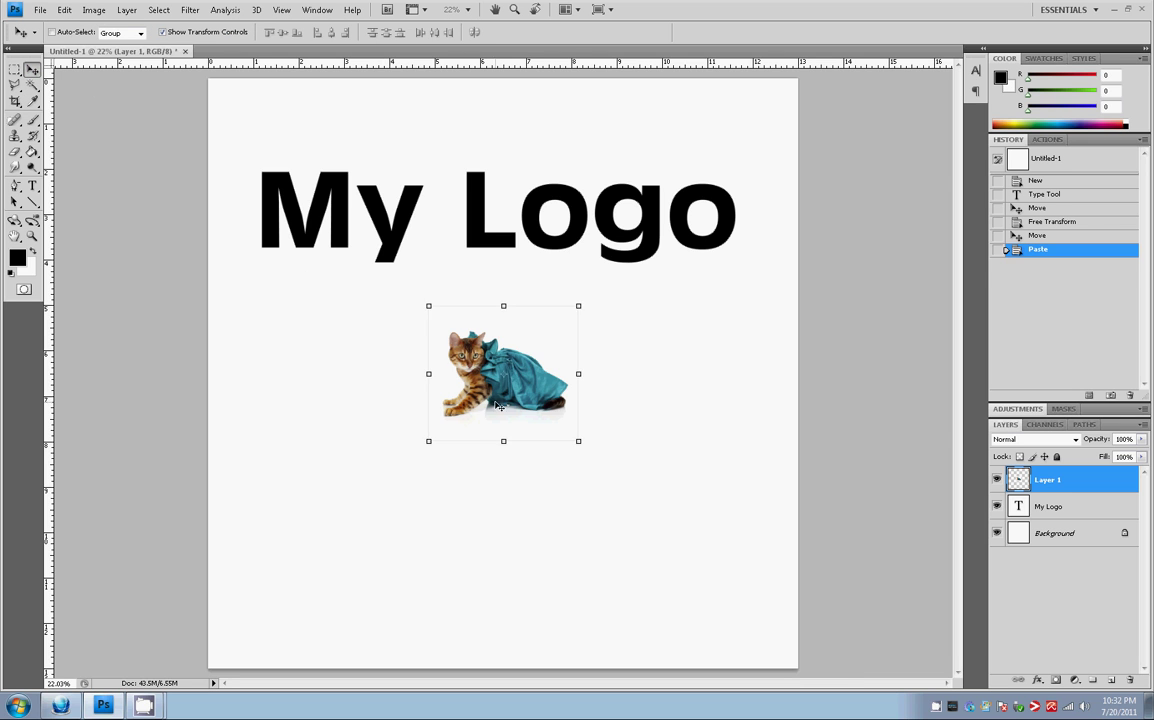
pyautogui.moveTo(510, 400); pyautogui.dragTo(370, 348)
pyautogui.hotkey('ctrl', 't')
pyautogui.moveTo(438, 388); pyautogui.dragTo(813, 630)
pyautogui.click(15, 69)
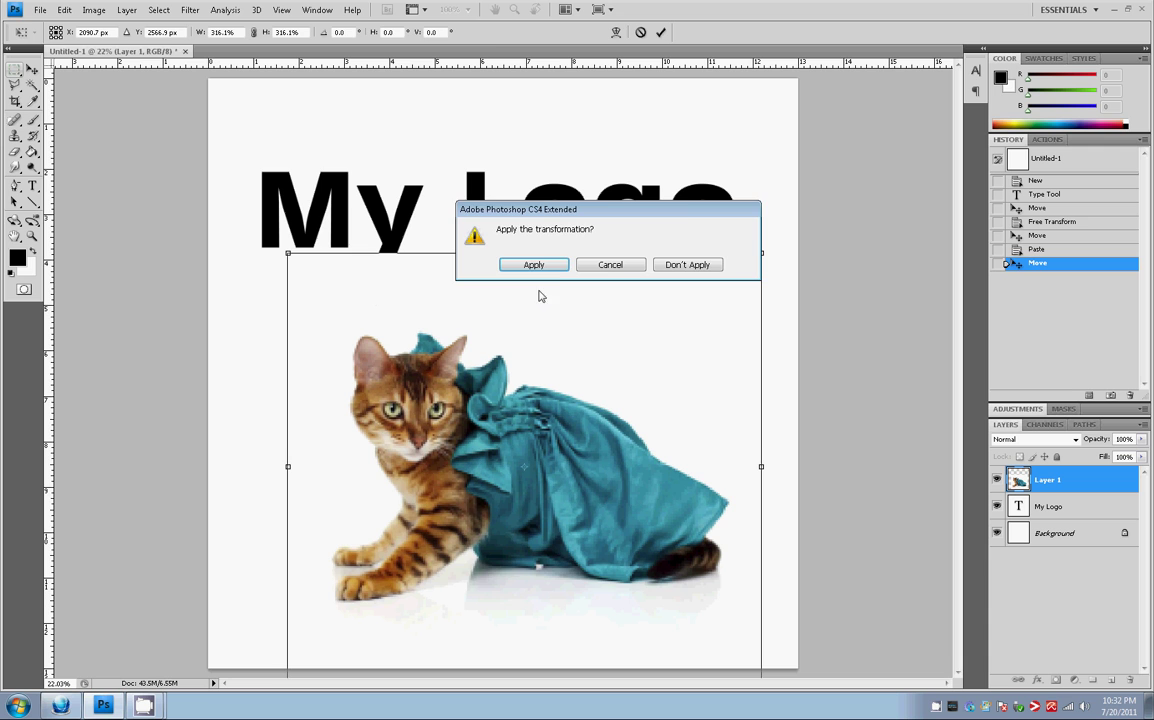
pyautogui.click(546, 268)
# Shift the enlarged cat up-left and scale it further to cover most of the canvas
pyautogui.click(32, 69)
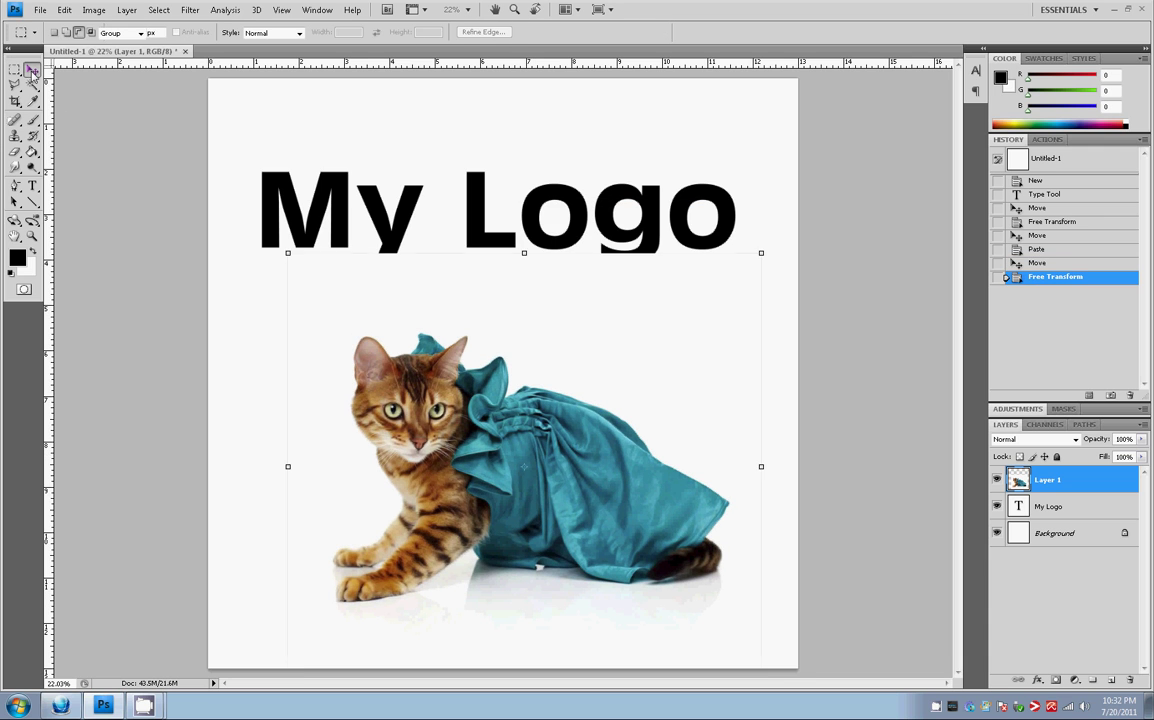
pyautogui.moveTo(474, 430); pyautogui.dragTo(367, 322)
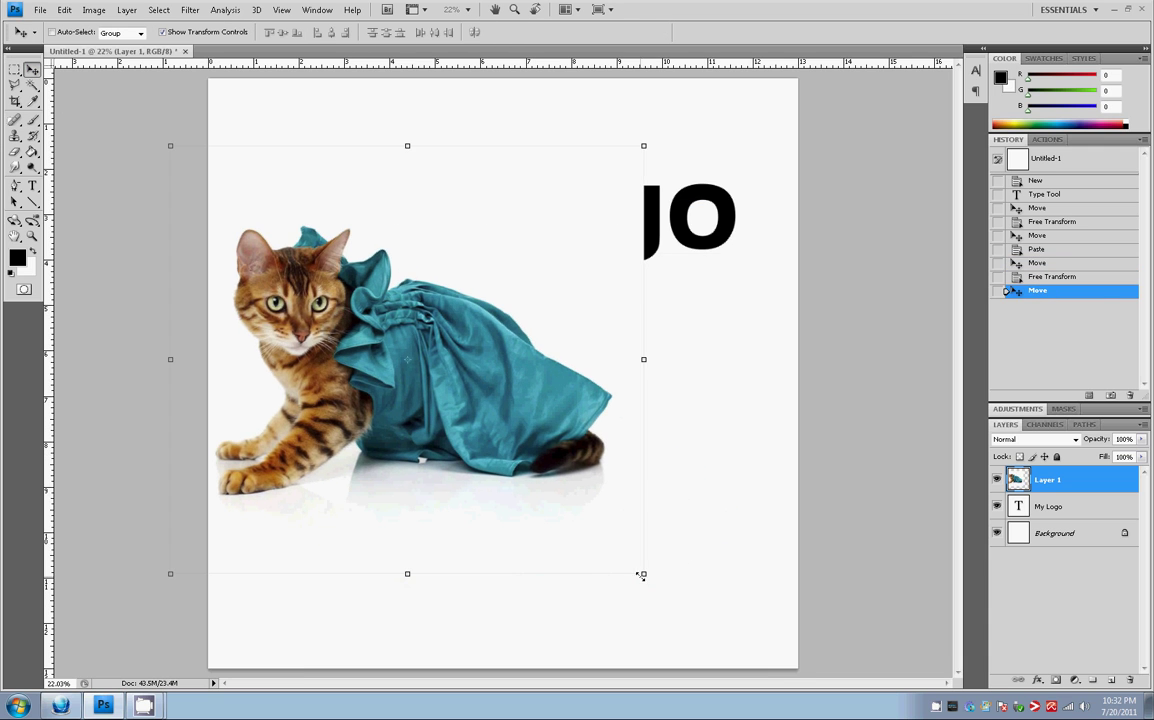
pyautogui.moveTo(641, 574); pyautogui.dragTo(815, 700)
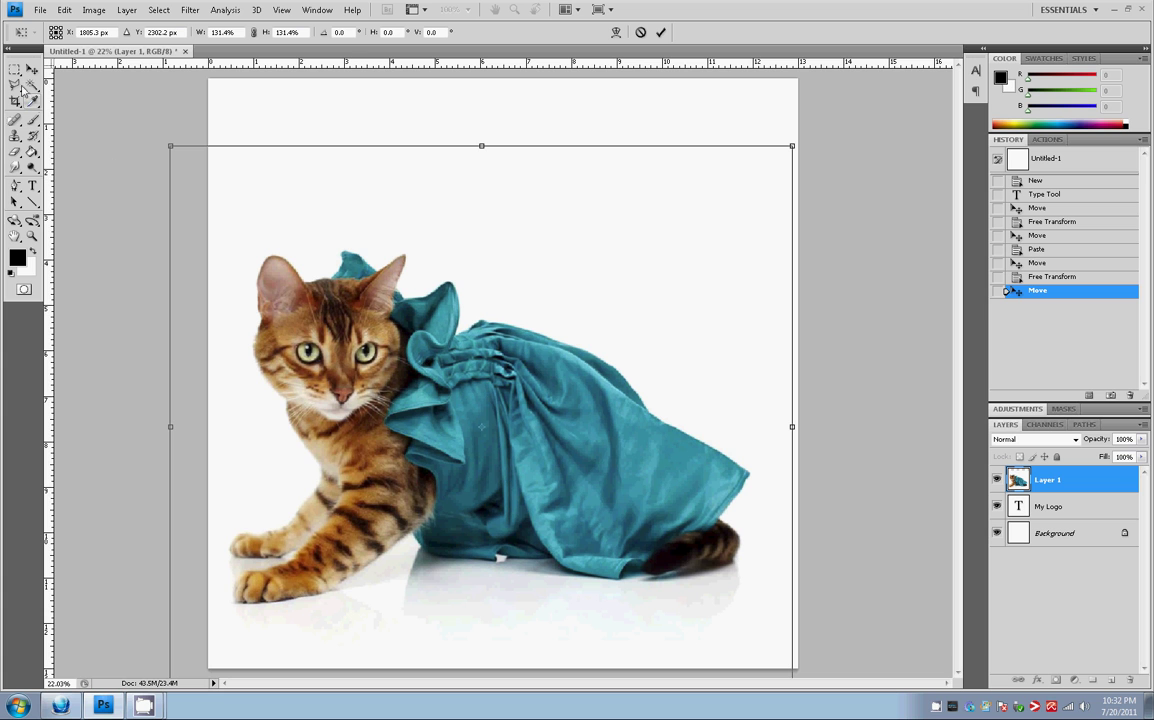
pyautogui.click(32, 69)
pyautogui.press('Return')
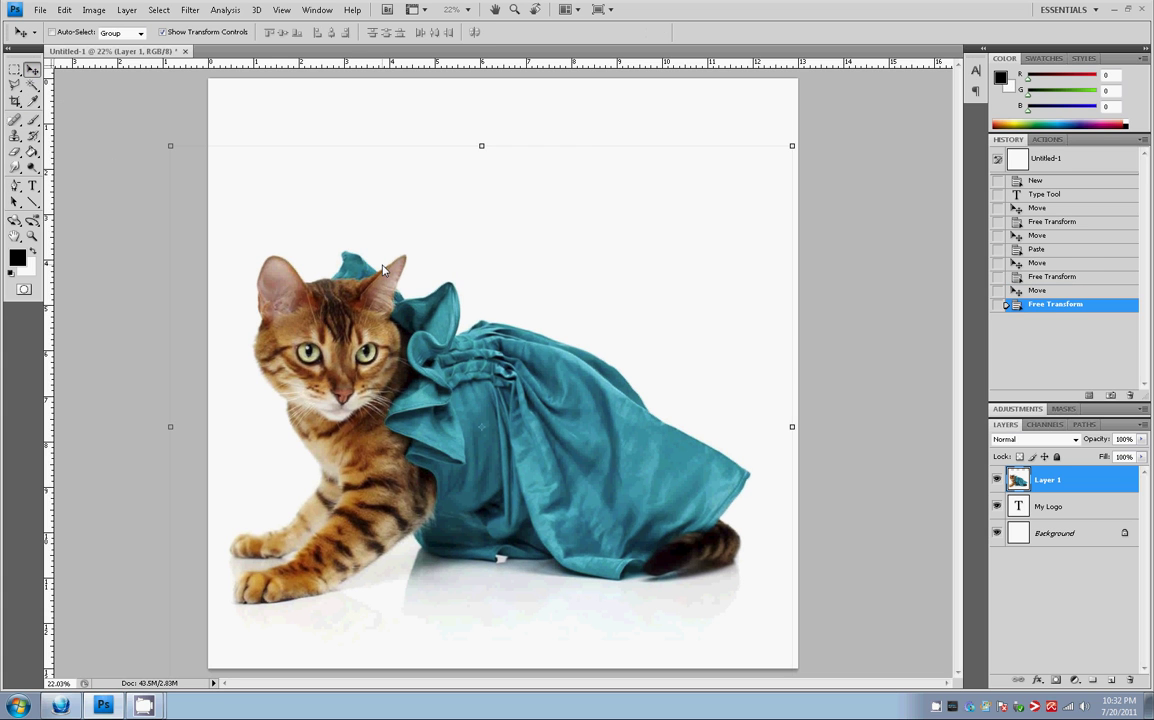
# Zoom in on the cat's face and ear to check image quality
pyautogui.click(32, 236)
pyautogui.click(342, 350)
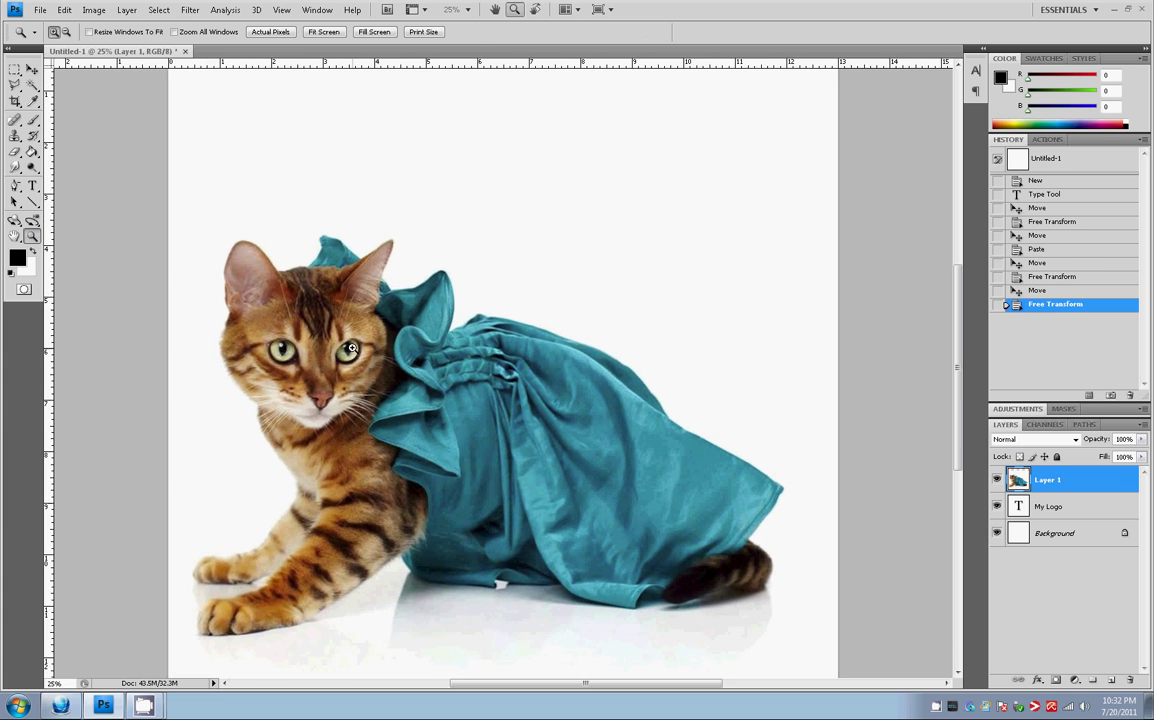
pyautogui.click(333, 355)
pyautogui.click(335, 357)
pyautogui.click(370, 400)
pyautogui.click(405, 445)
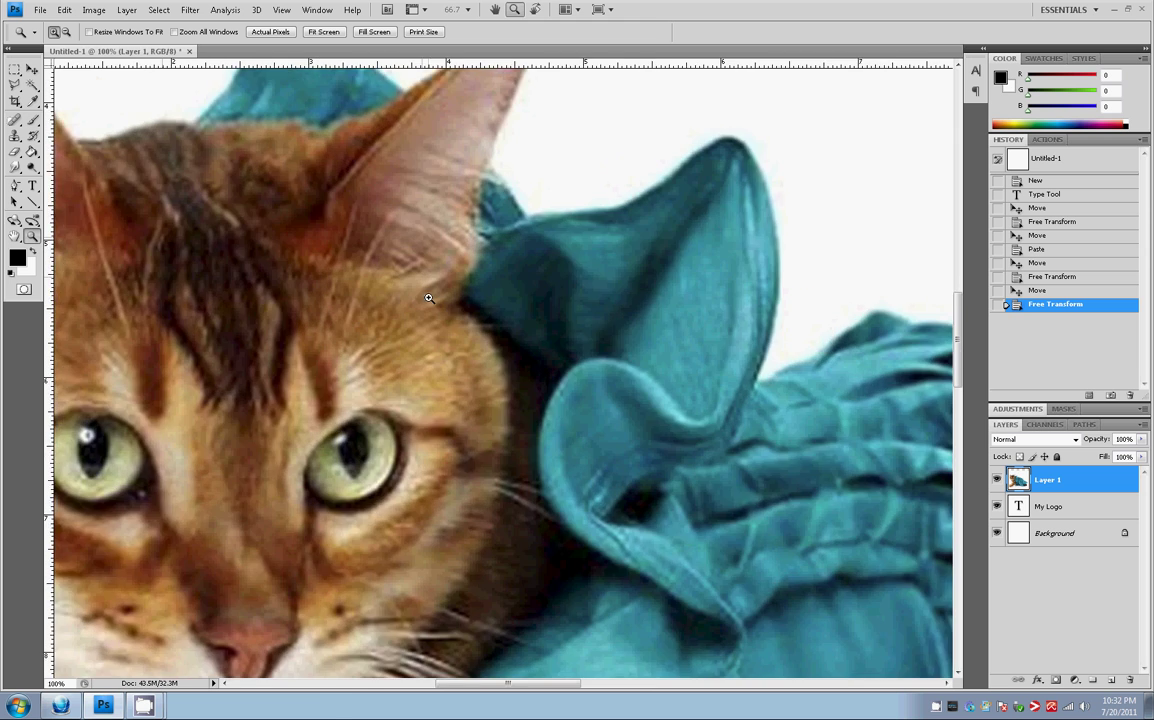
pyautogui.click(405, 445)
pyautogui.scroll(6, 577, 247)
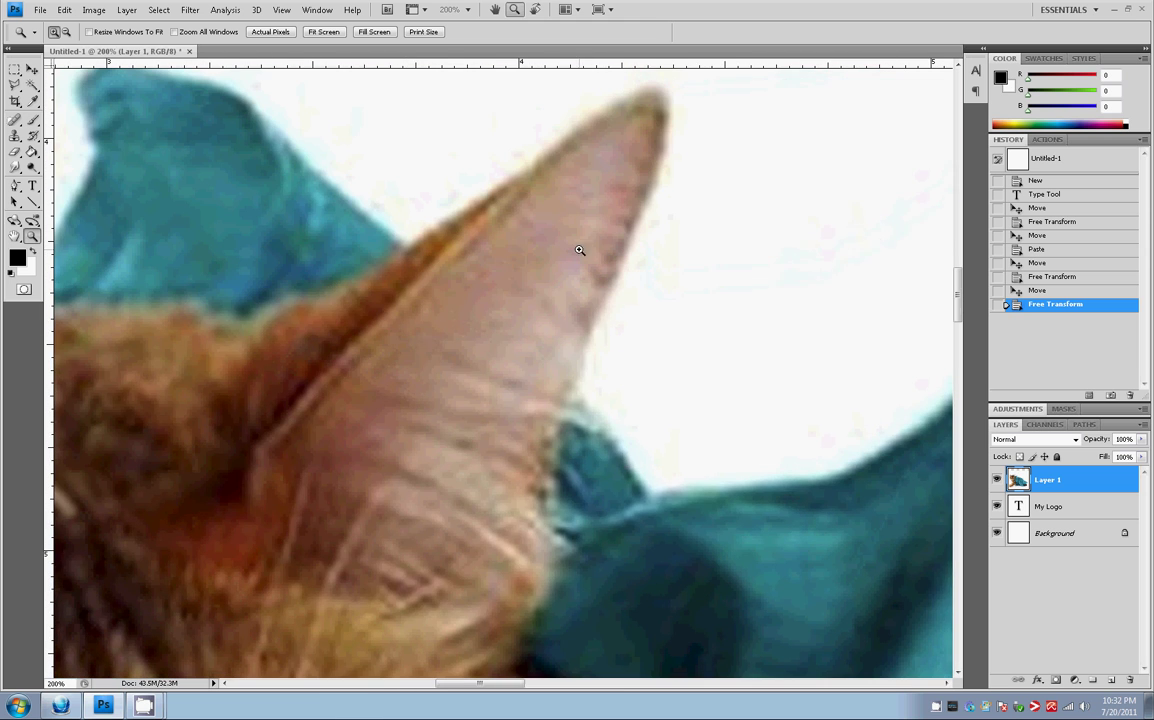
pyautogui.scroll(1, 355, 198)
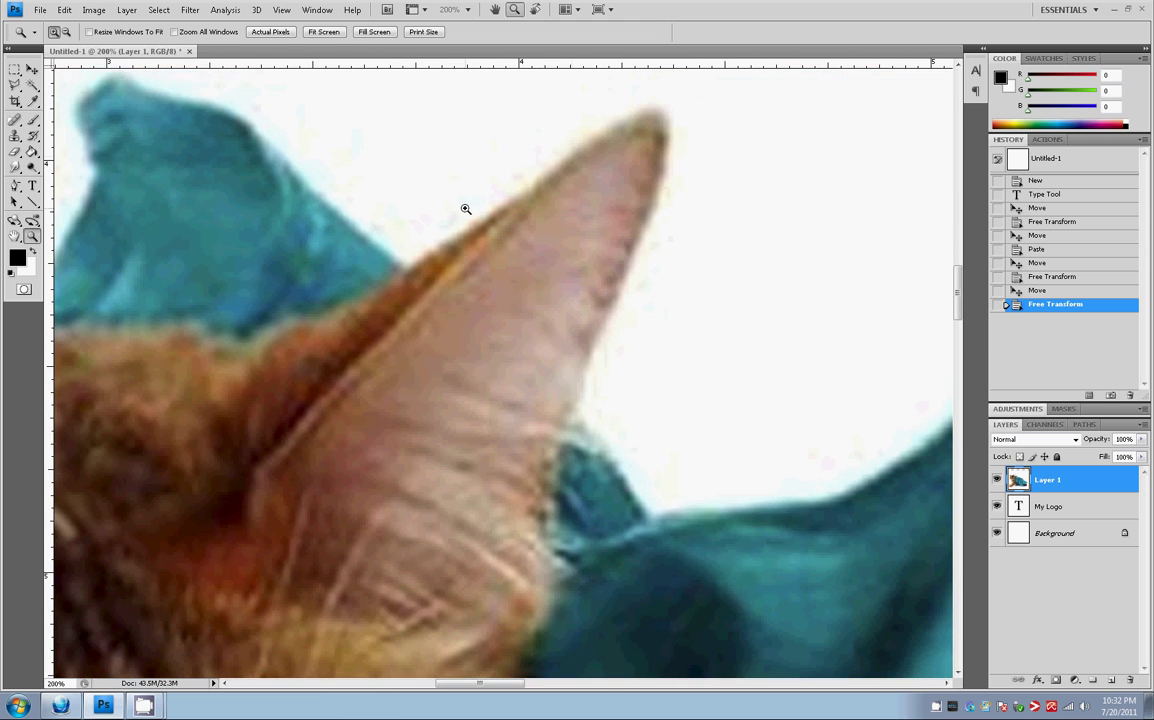
# View the image at Actual Pixels, then Fit on Screen
pyautogui.rightClick(418, 257)
pyautogui.click(442, 281)
pyautogui.rightClick(438, 296)
pyautogui.click(458, 304)
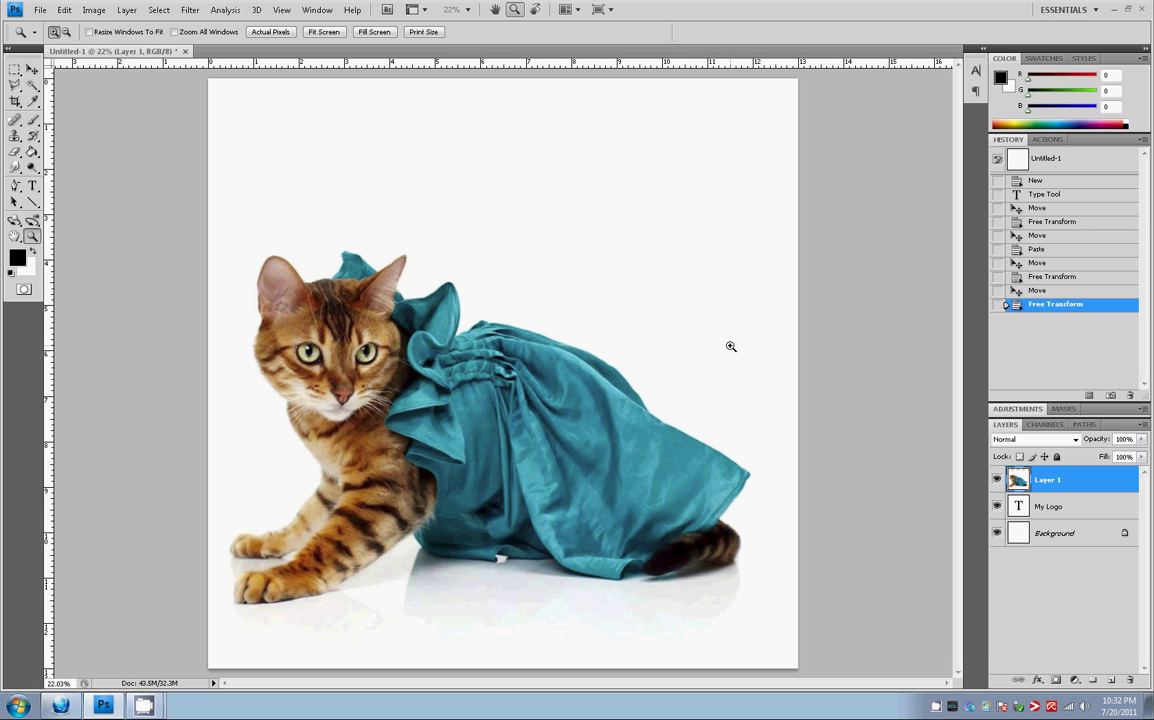
# Hide Layer 1 so only the black My Logo text shows
pyautogui.click(996, 479)
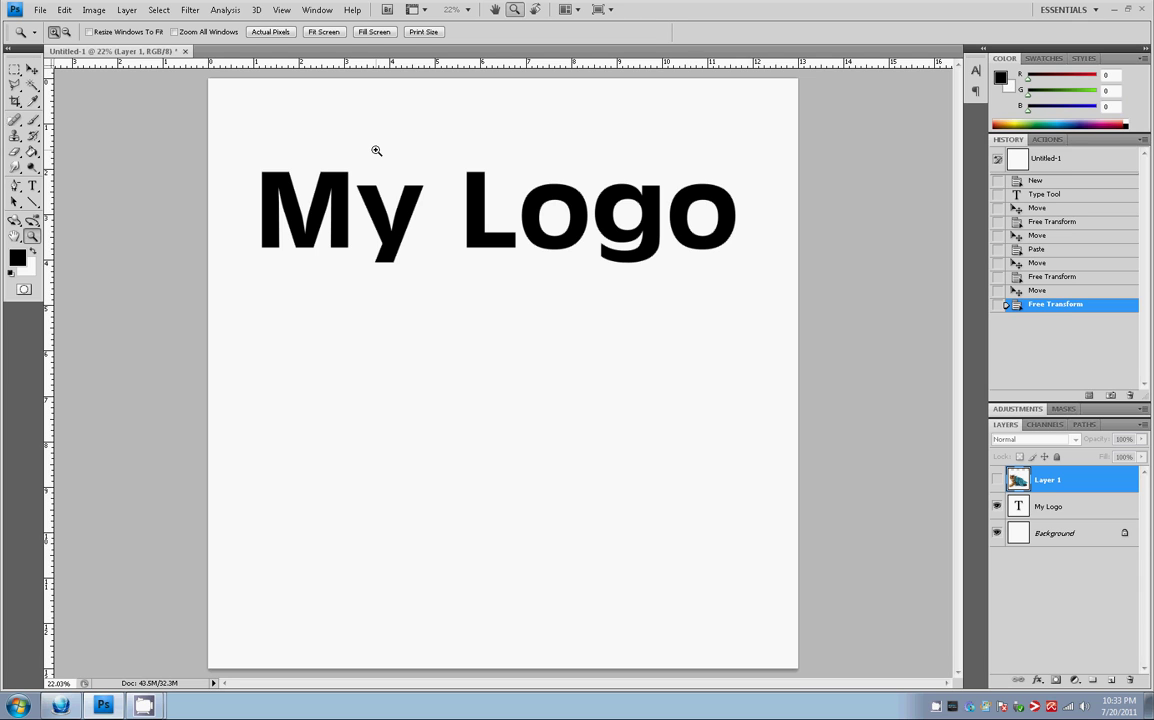
# Open the Save As dialog and reposition it over the canvas
pyautogui.click(40, 12)
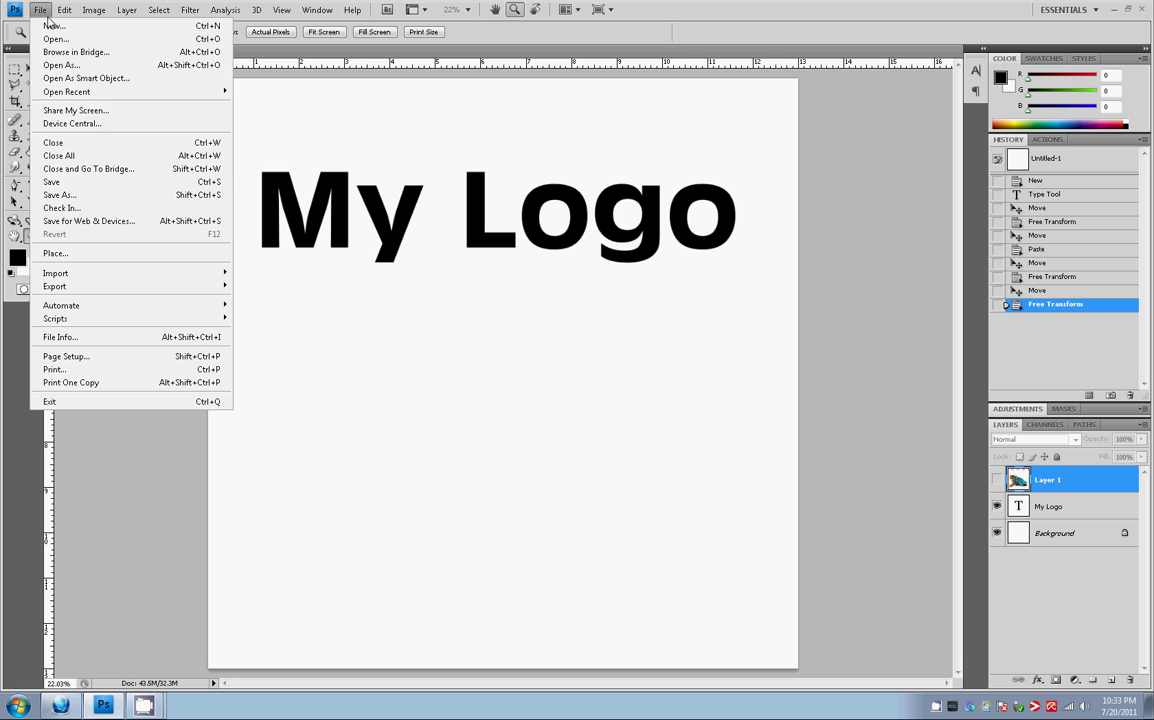
pyautogui.click(90, 193)
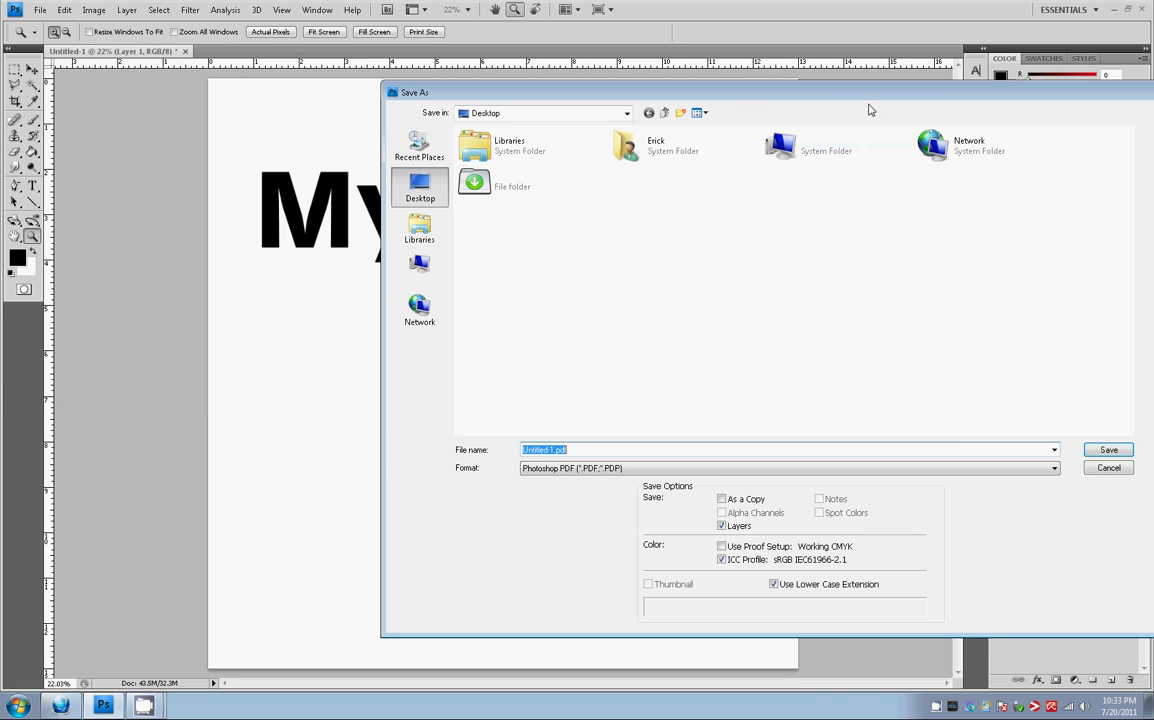
pyautogui.moveTo(786, 93); pyautogui.dragTo(514, 87)
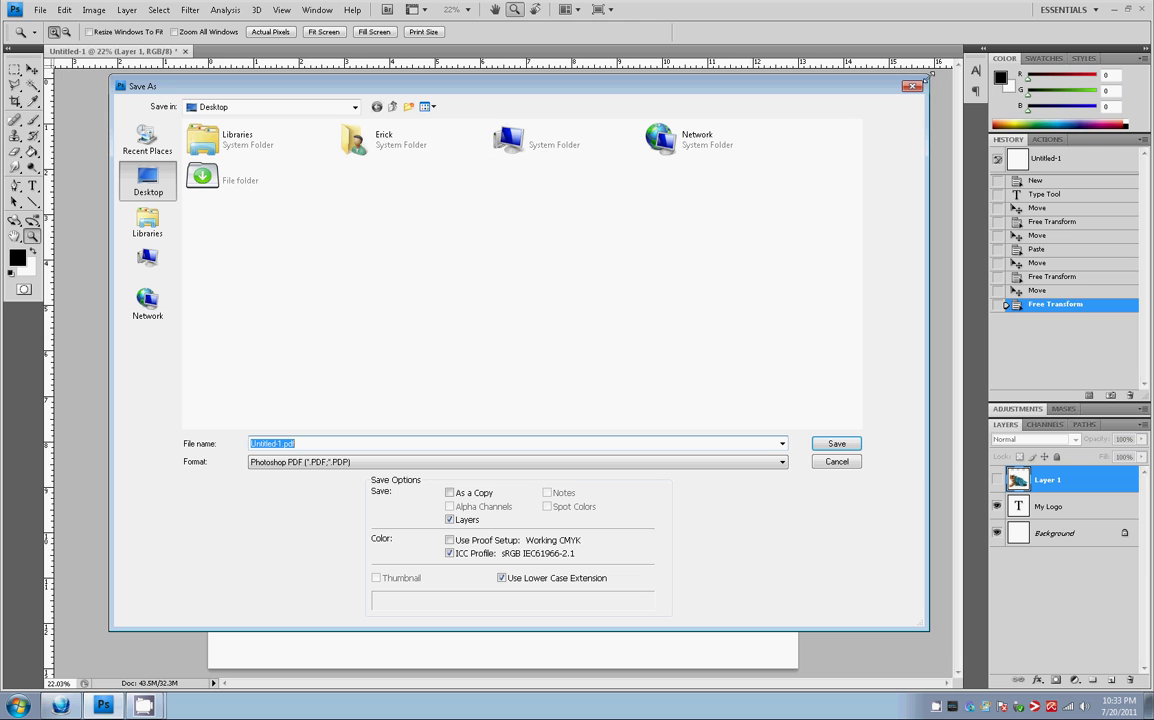
pyautogui.moveTo(932, 82); pyautogui.dragTo(708, 192)
pyautogui.moveTo(604, 200); pyautogui.dragTo(860, 147)
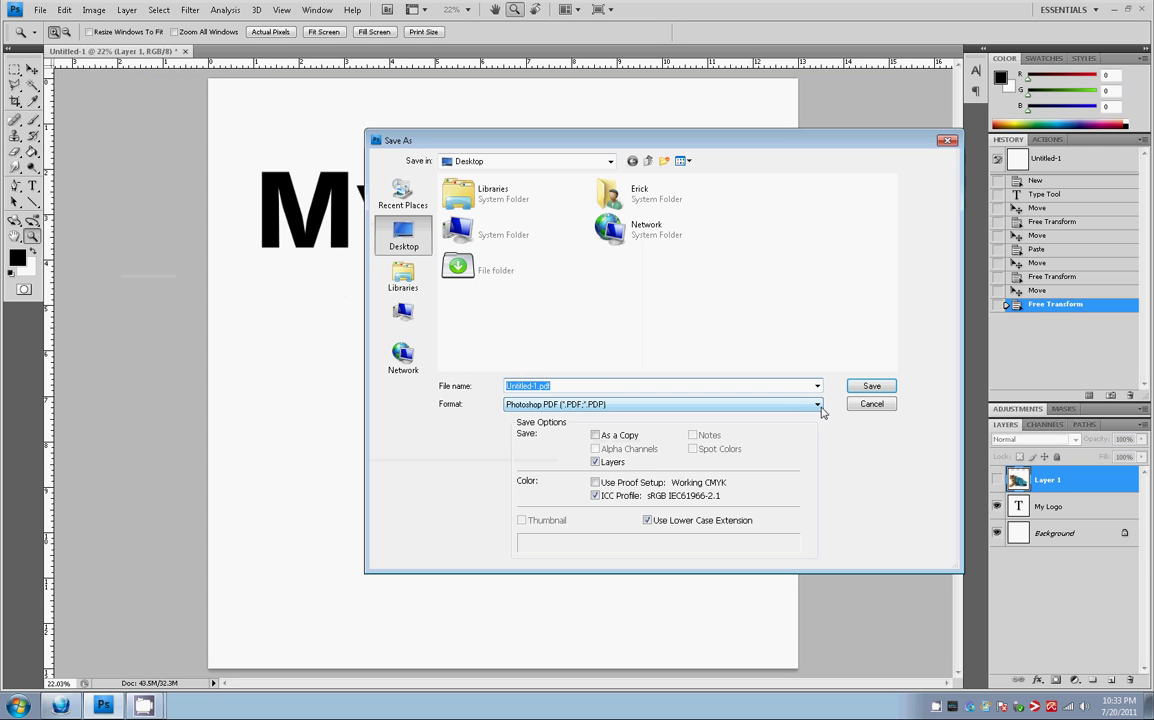
# Set the format to Photoshop PDF and name the file MyImage on the Desktop
pyautogui.click(745, 404)
pyautogui.click(764, 417)
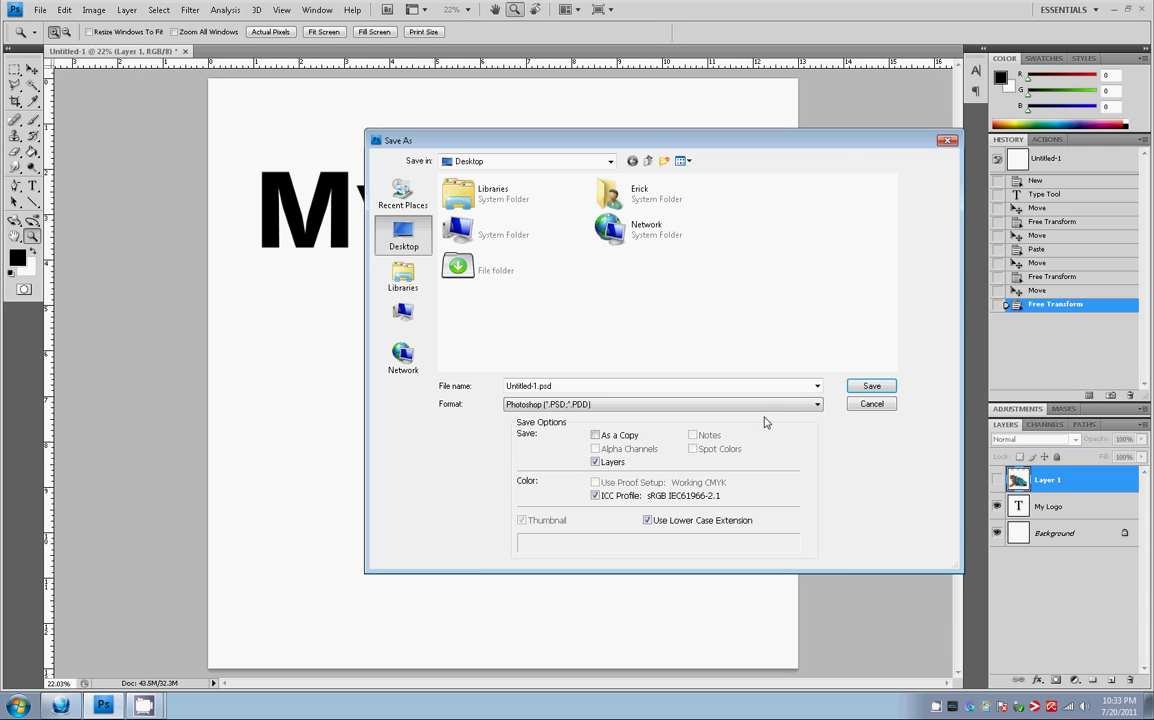
pyautogui.click(695, 404)
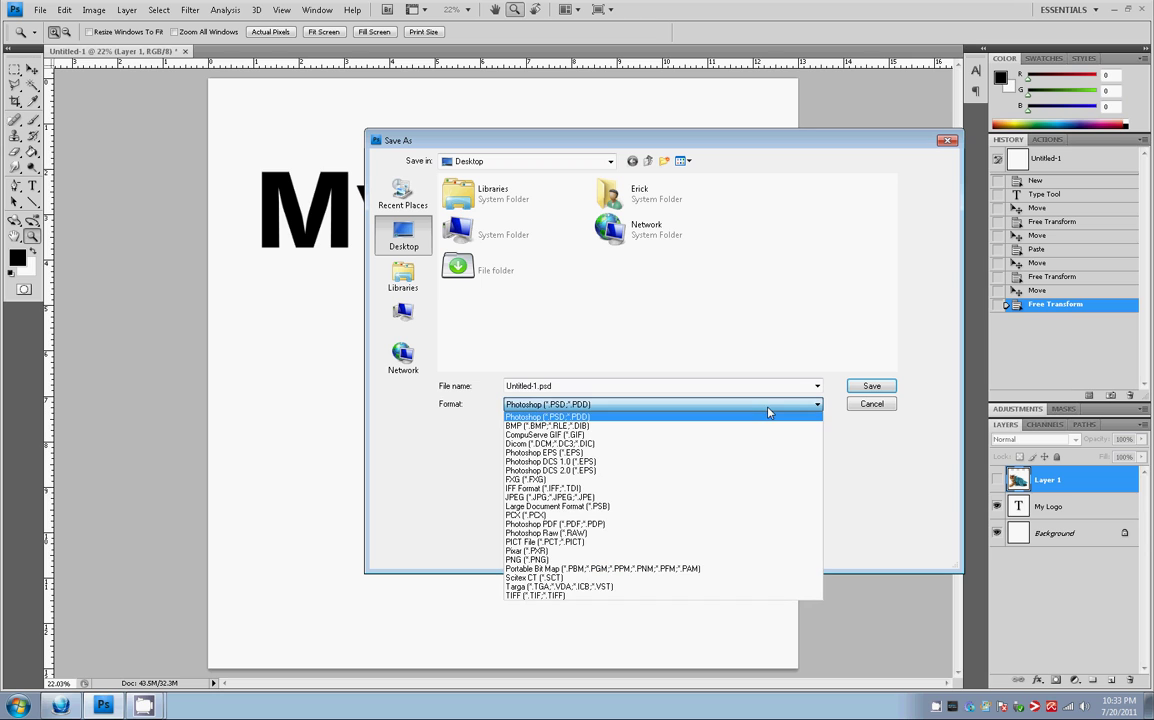
pyautogui.click(726, 497)
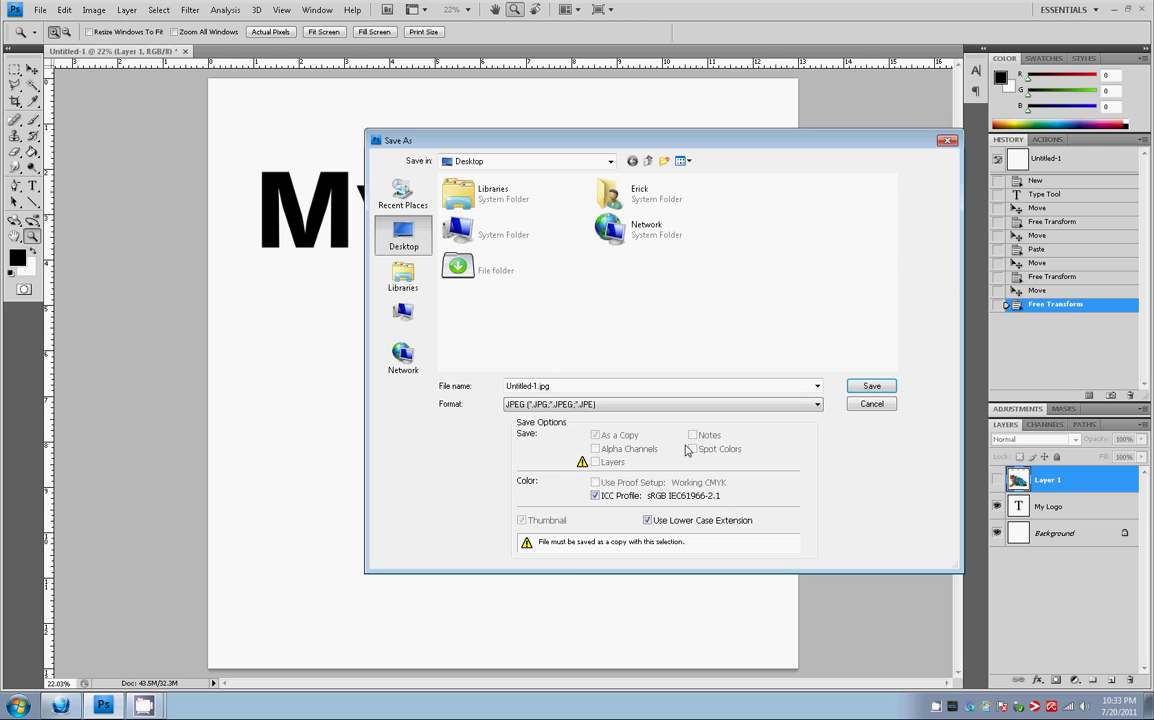
pyautogui.click(628, 404)
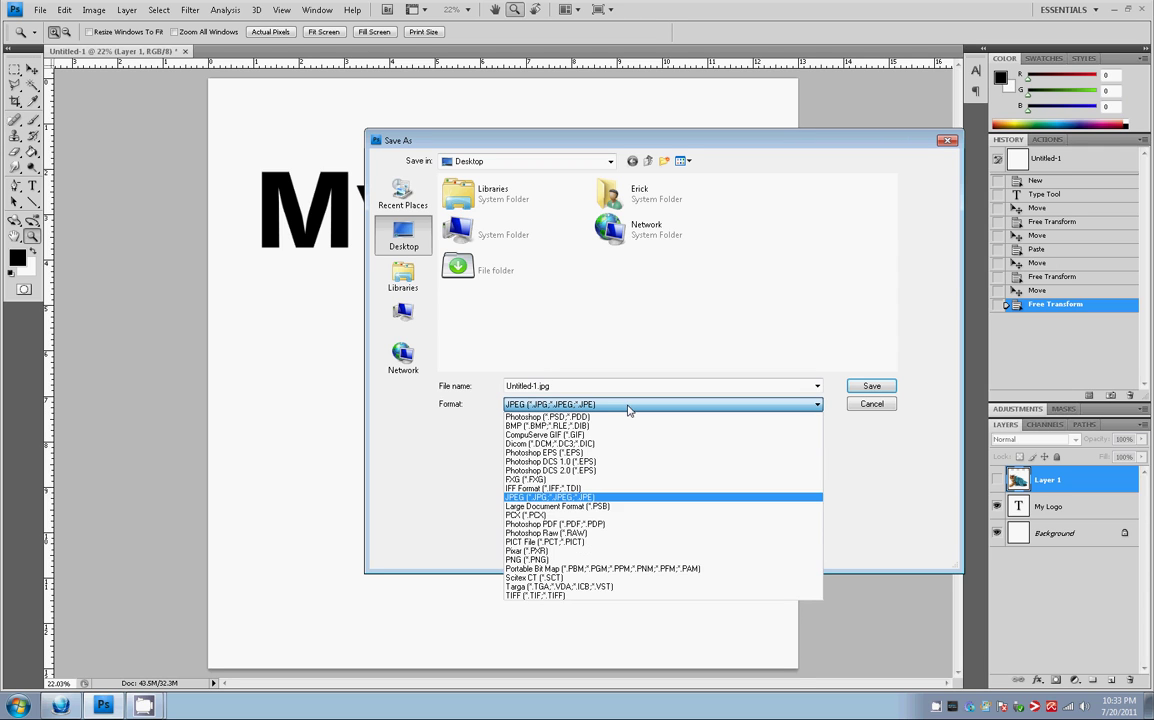
pyautogui.click(652, 524)
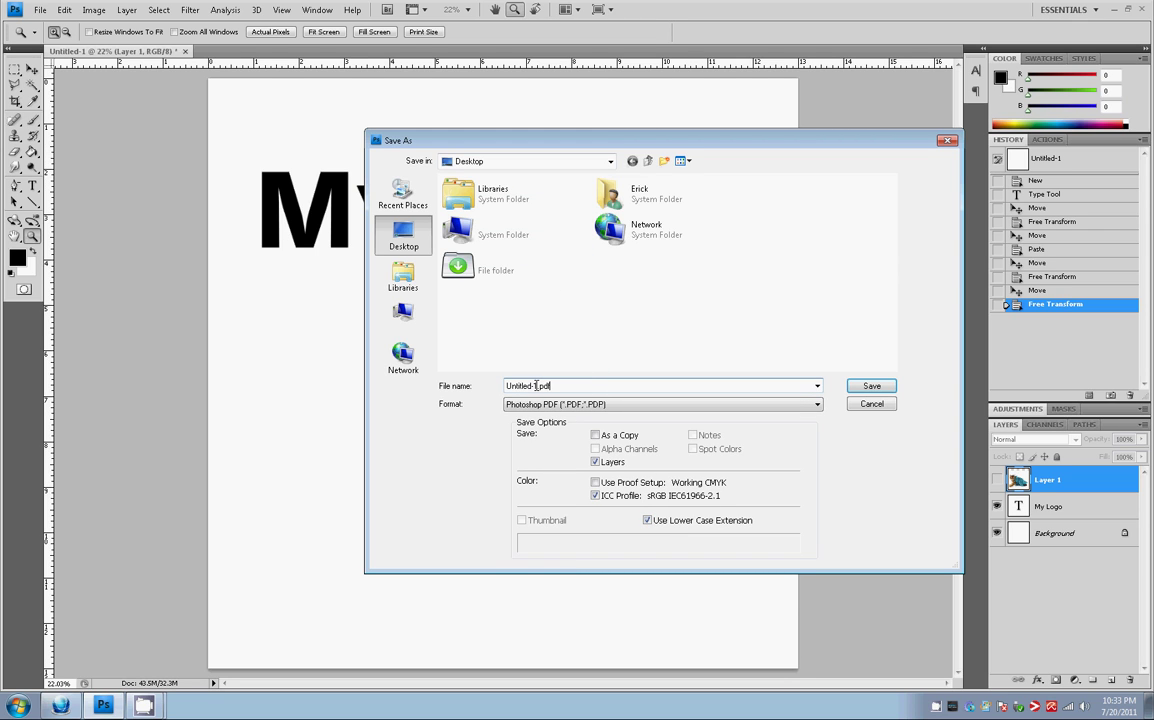
pyautogui.moveTo(538, 386); pyautogui.dragTo(502, 386)
pyautogui.write('MyImage')
# Save as MyImage.pdf on the Desktop, dismiss the notice and keep the [High Quality Print] preset
pyautogui.click(872, 387)
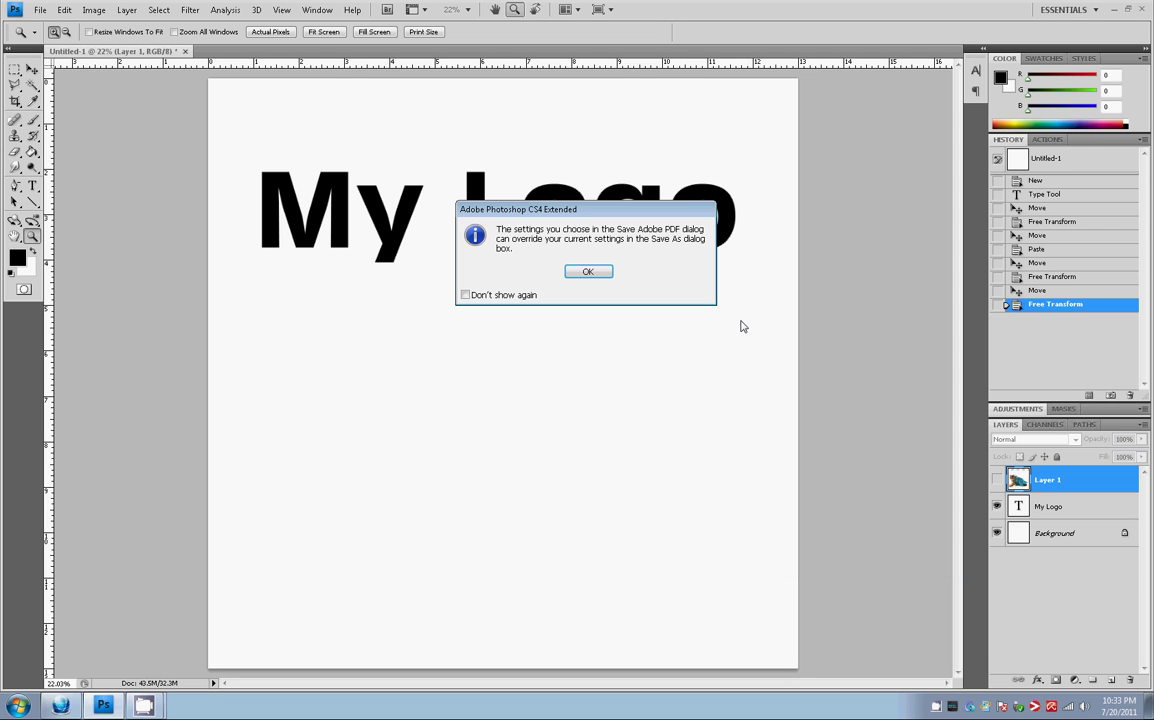
pyautogui.click(587, 274)
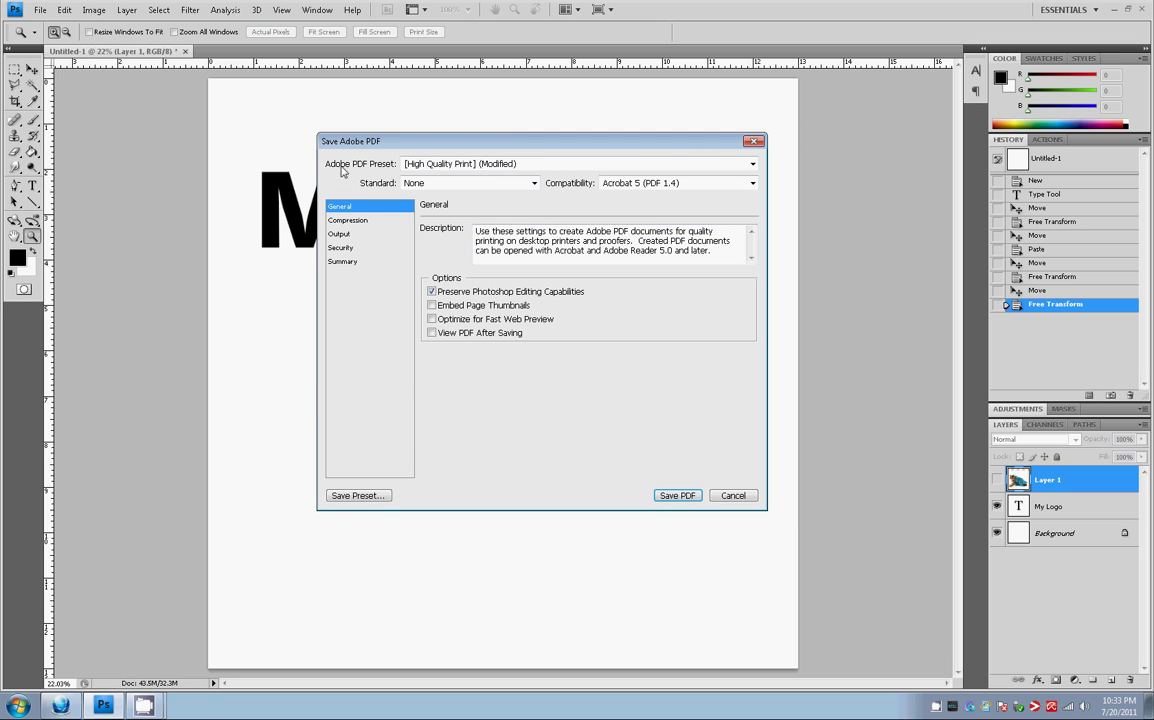
pyautogui.click(482, 165)
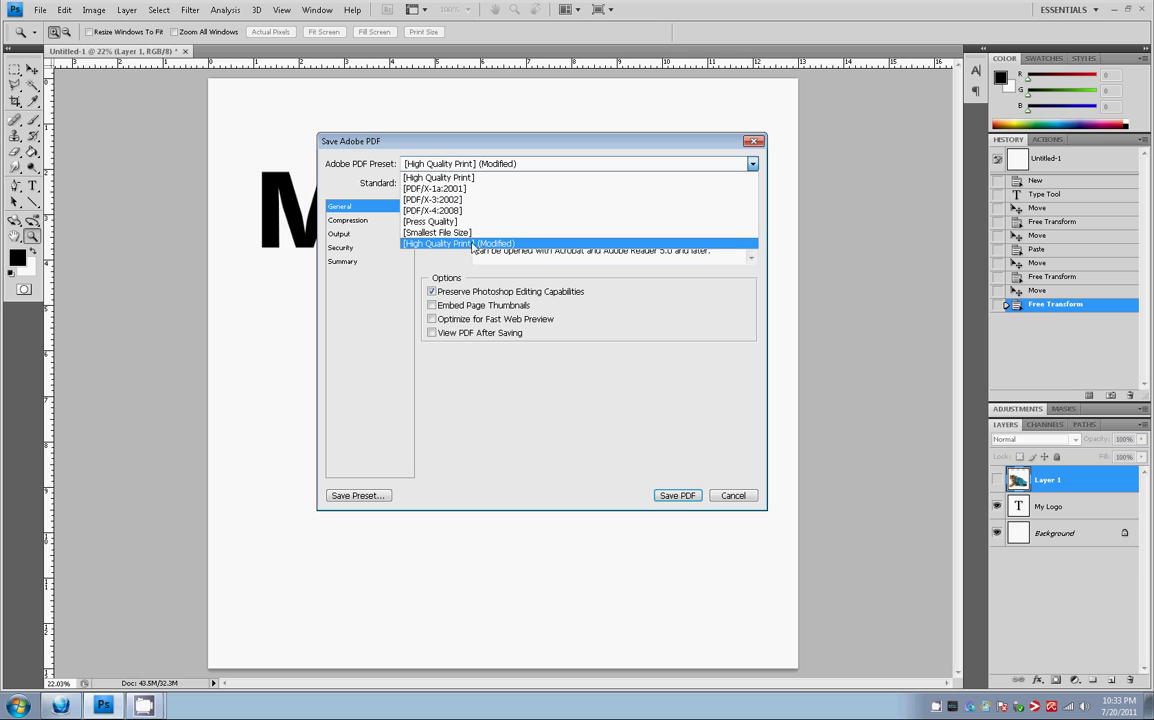
pyautogui.click(472, 247)
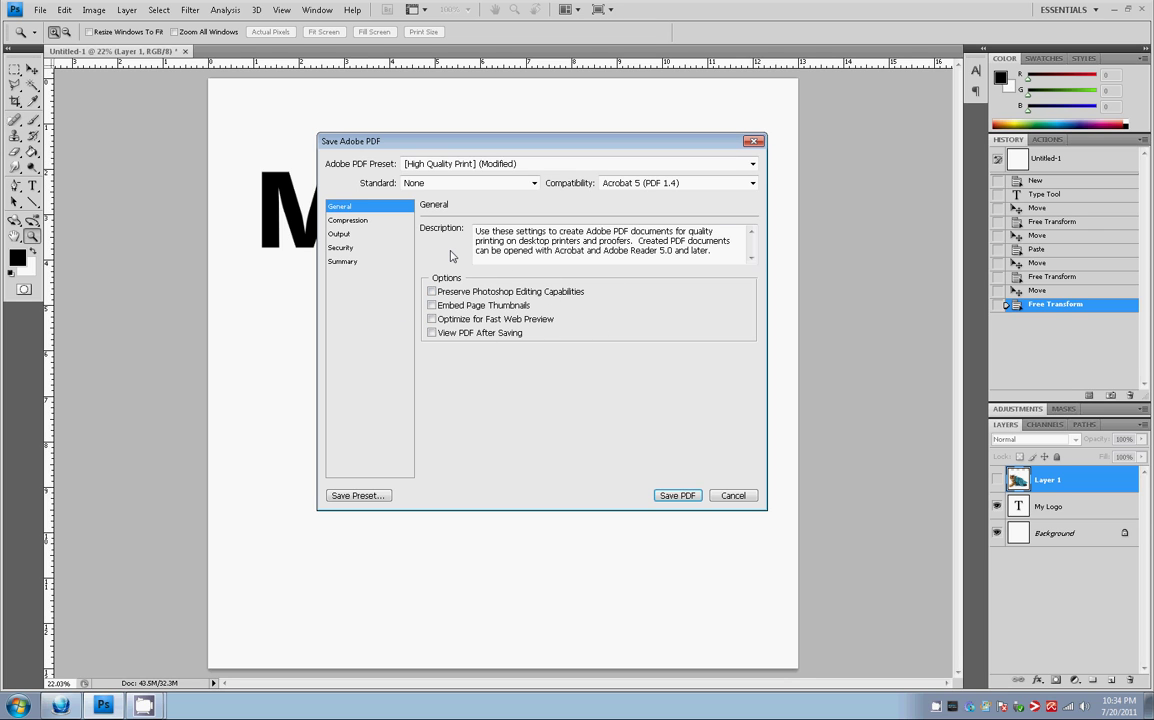
# Review the Compression settings: Bicubic Downsampling to 300 pixels/inch with JPEG Maximum quality
pyautogui.click(360, 220)
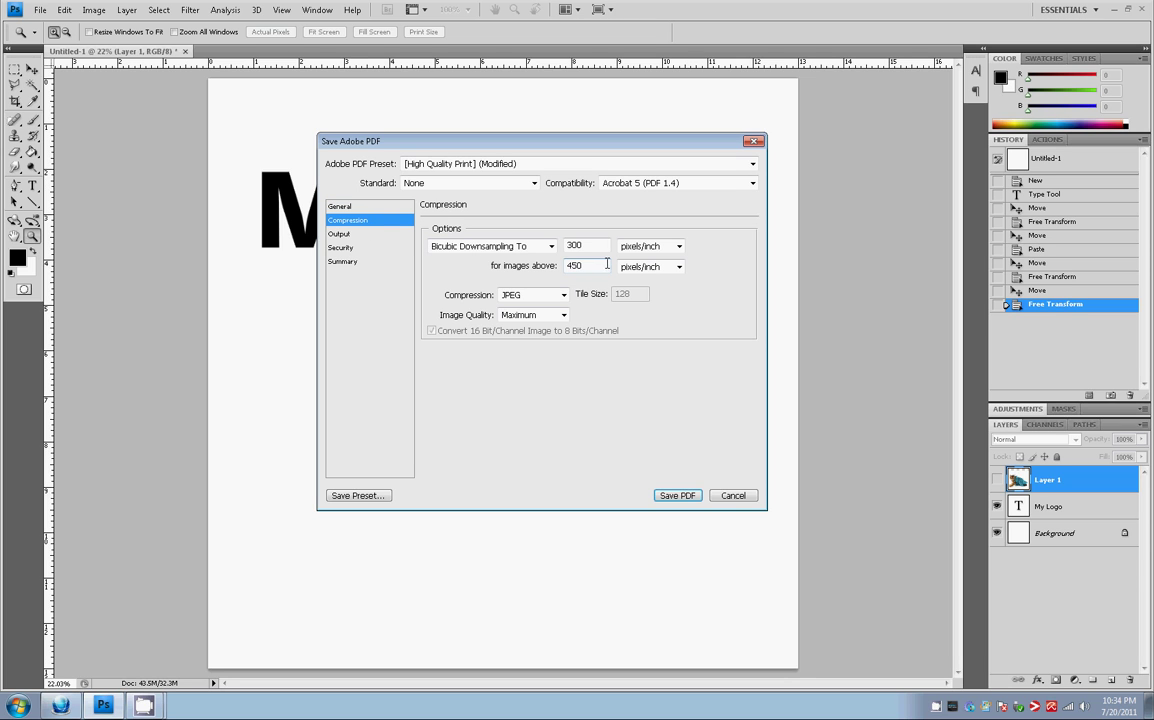
pyautogui.doubleClick(569, 245)
pyautogui.doubleClick(581, 247)
pyautogui.click(584, 247)
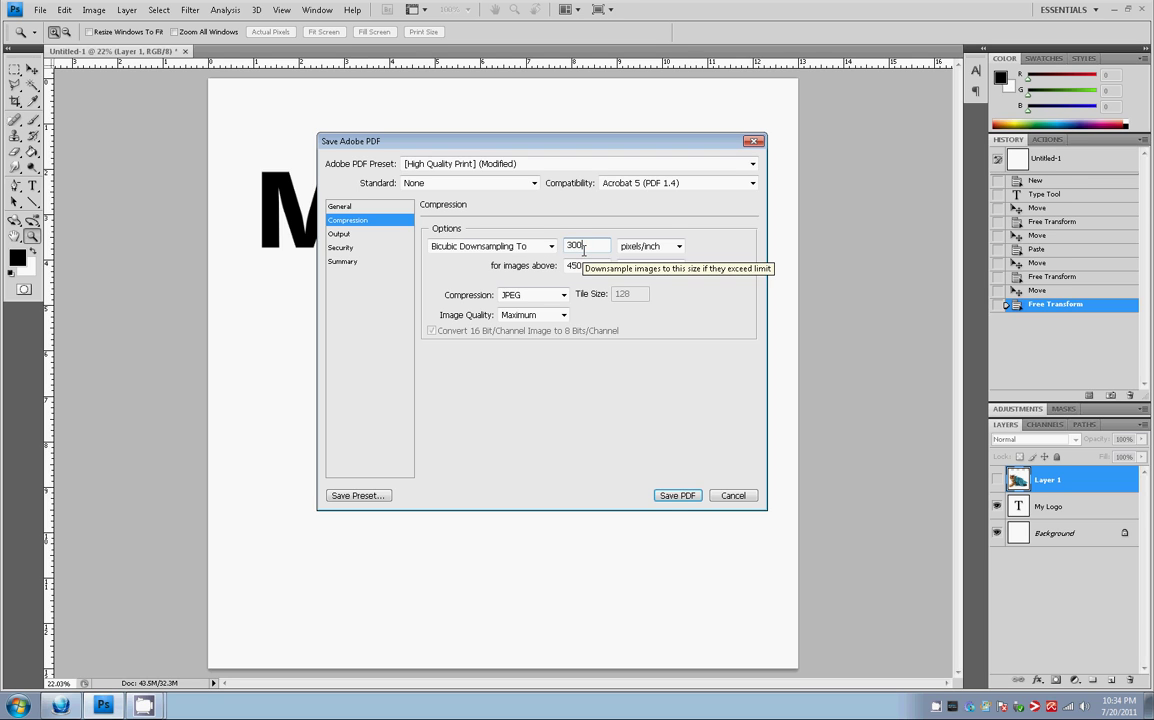
# Confirm Save PDF with the High Quality Print settings, then minimize Photoshop to reveal MyImage.pdf on the desktop
pyautogui.click(665, 495)
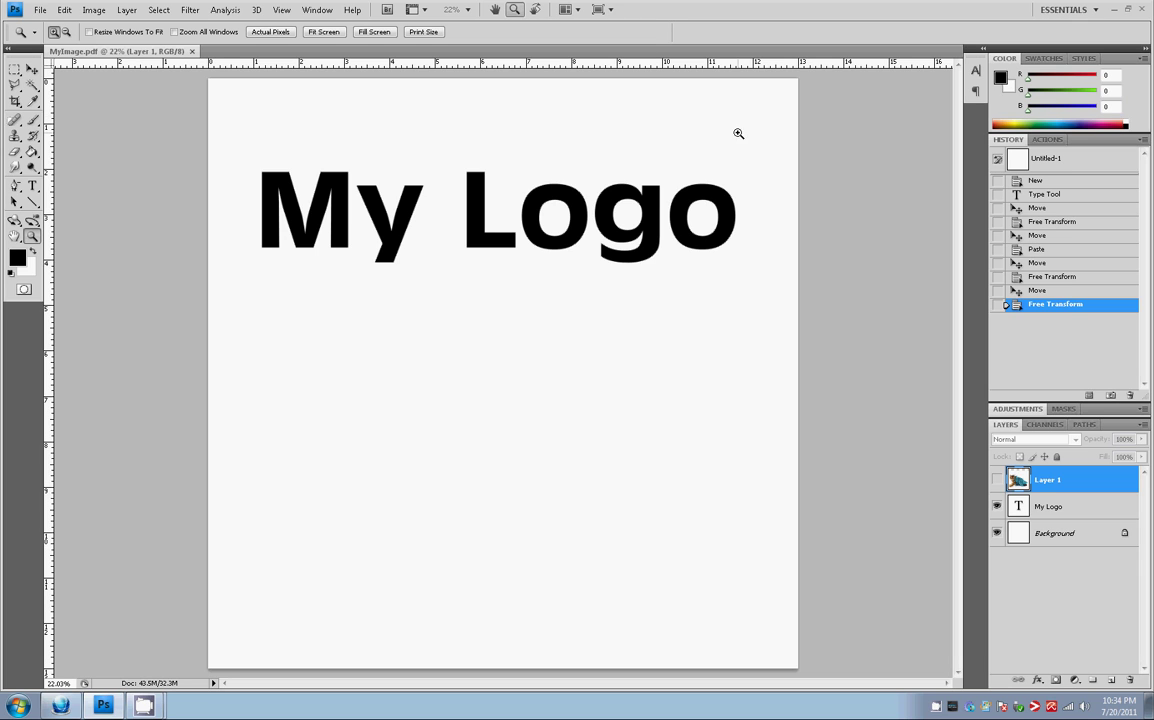
pyautogui.click(1116, 12)
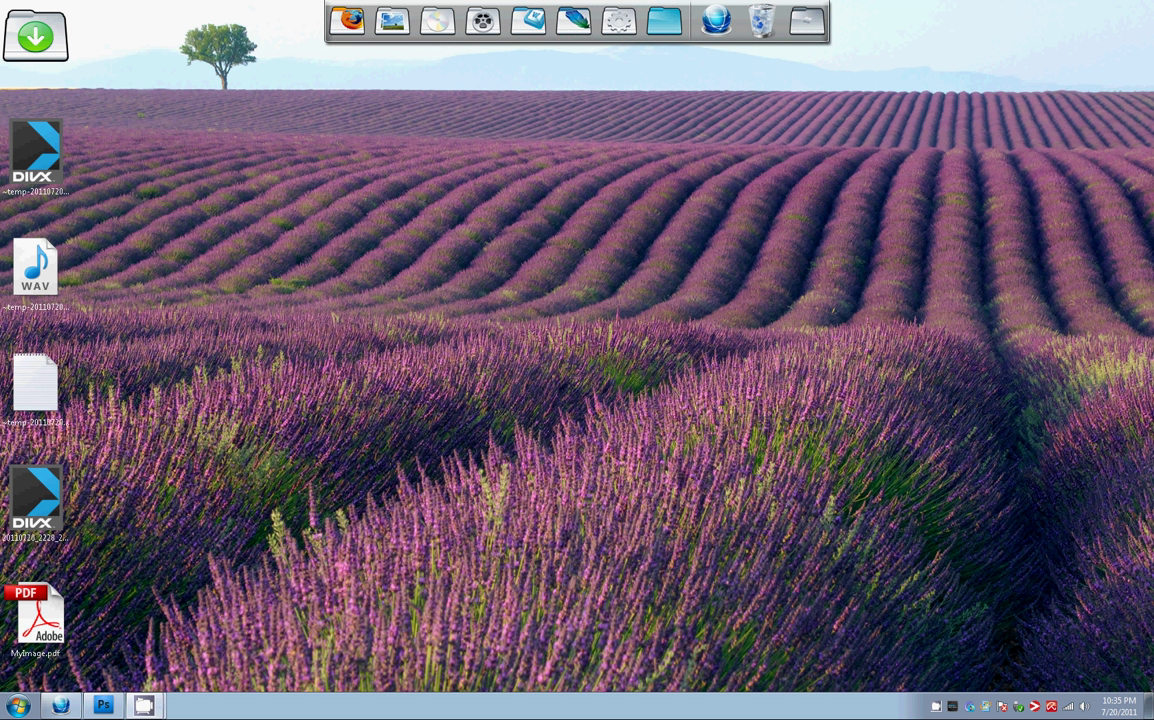